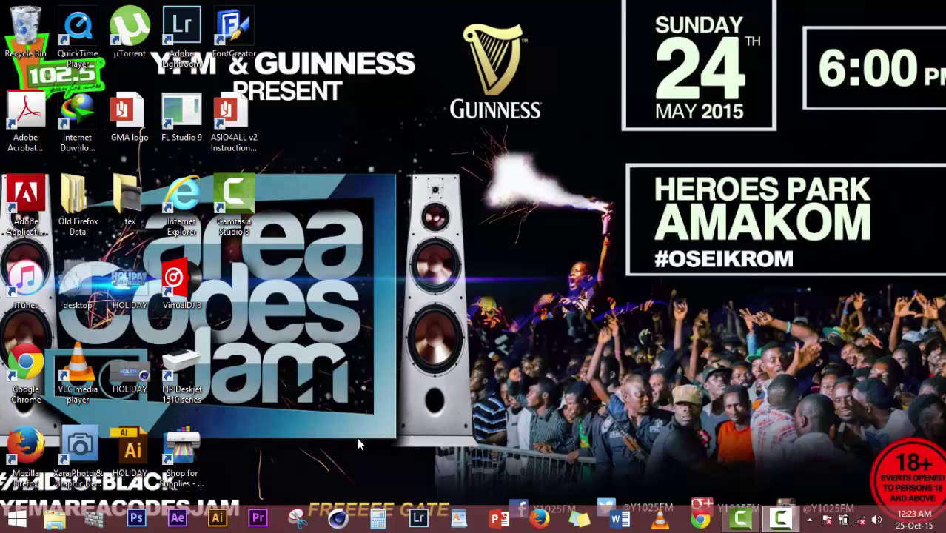
Switch to Photoshop and create a new 2000 x 2000 pixel RGB document at 300 pixels/inch with a white background.
{"action": "left_click", "coordinate": [138, 521]}
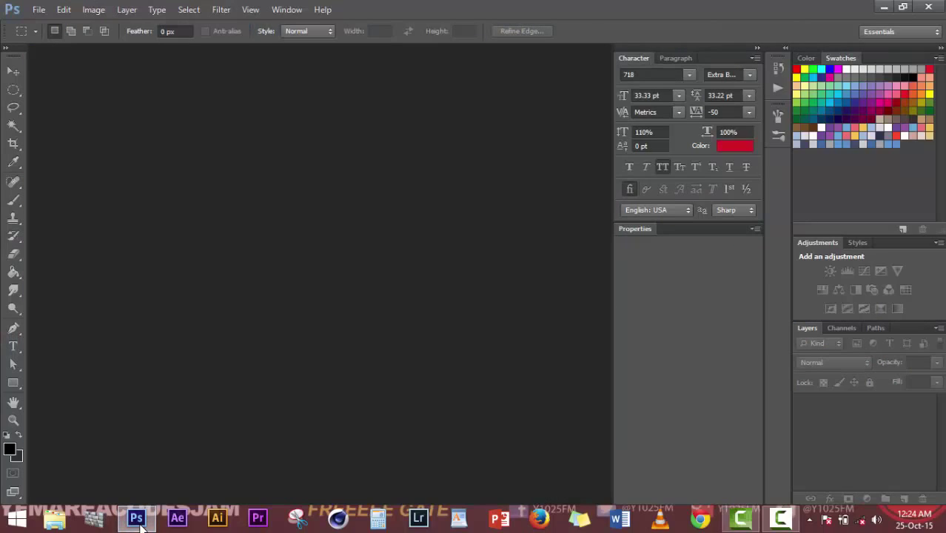
{"action": "left_click", "coordinate": [38, 9]}
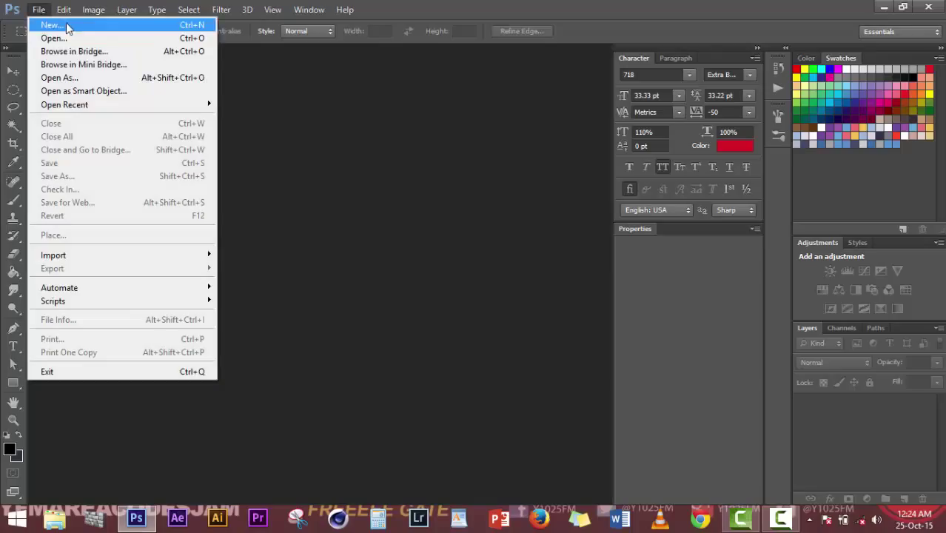
{"action": "left_click", "coordinate": [67, 28]}
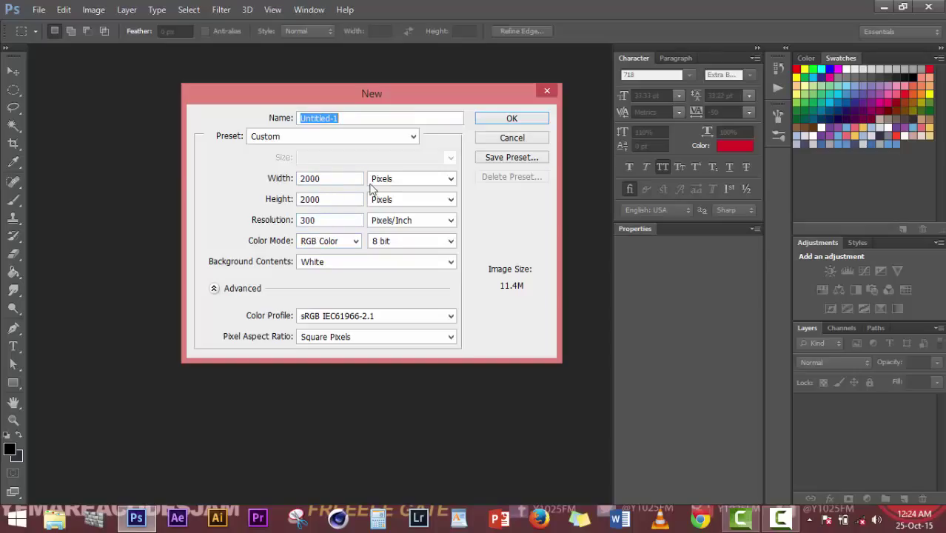
{"action": "left_click", "coordinate": [488, 122]}
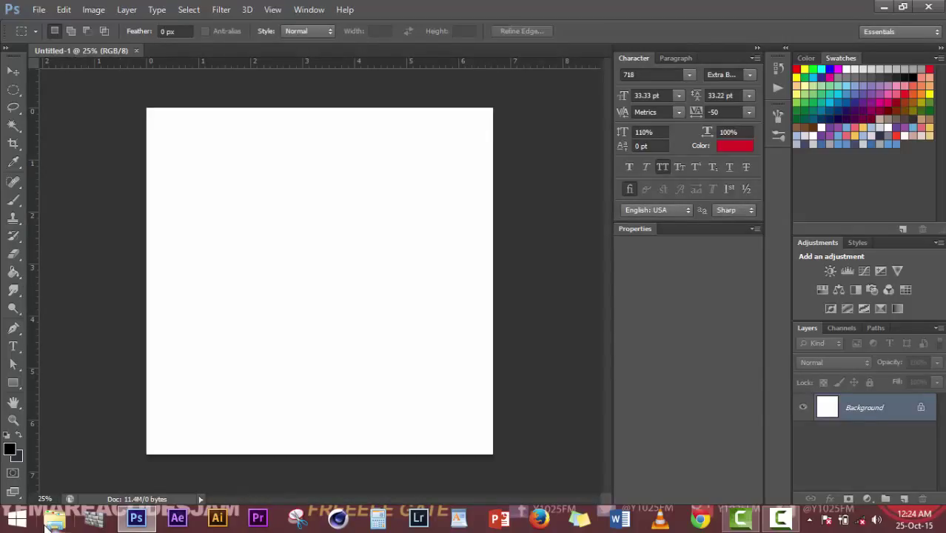
Place the sepia image of the dark smoky figure from the achive folder into the new document.
{"action": "right_click", "coordinate": [46, 522]}
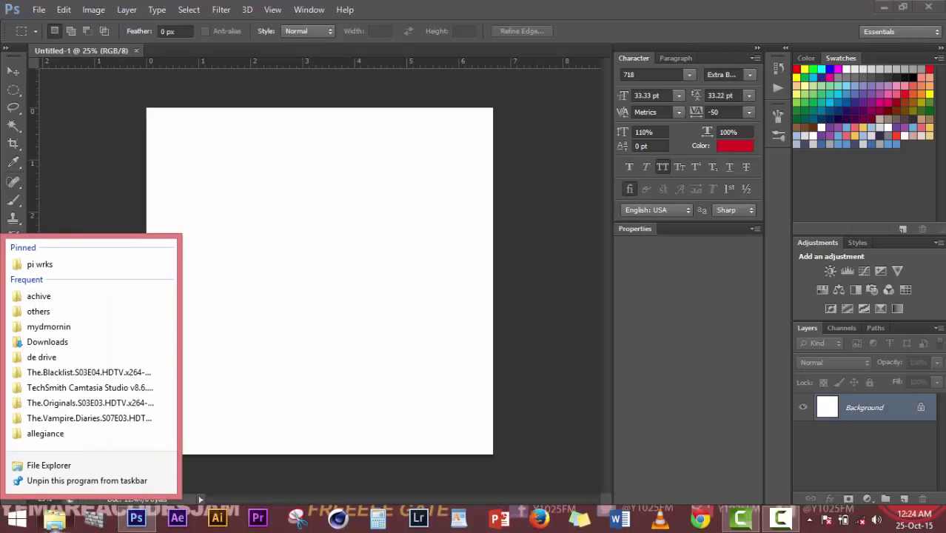
{"action": "left_click", "coordinate": [81, 297]}
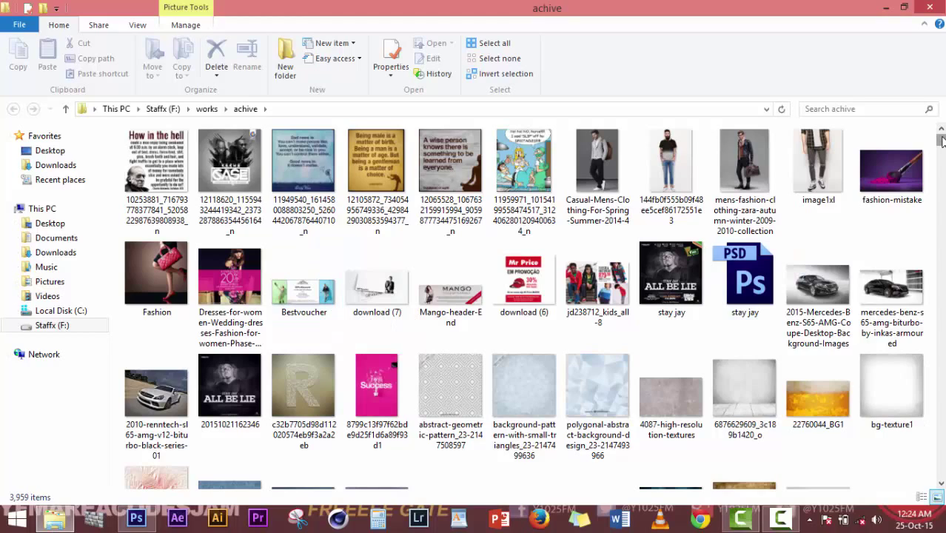
{"action": "left_click_drag", "start_coordinate": [942, 141], "coordinate": [942, 151]}
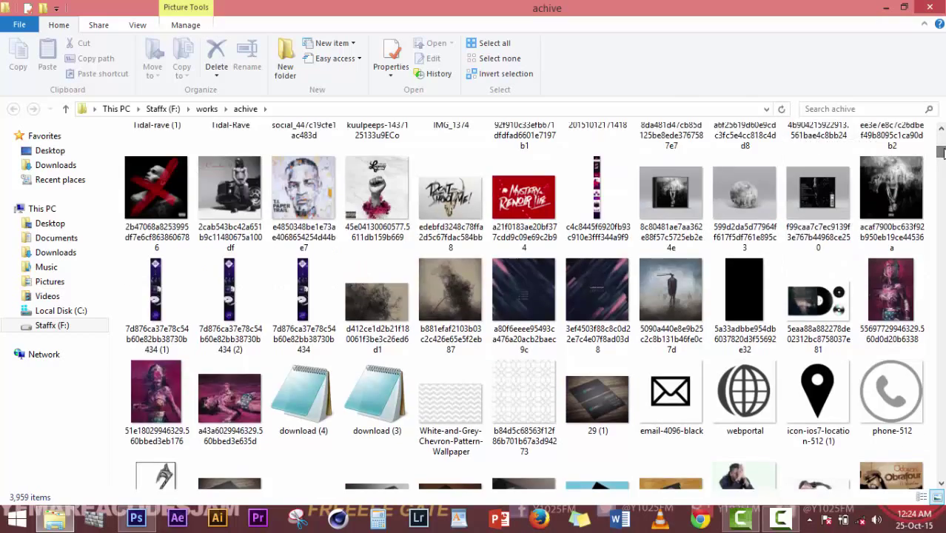
{"action": "left_click_drag", "start_coordinate": [450, 284], "coordinate": [239, 271]}
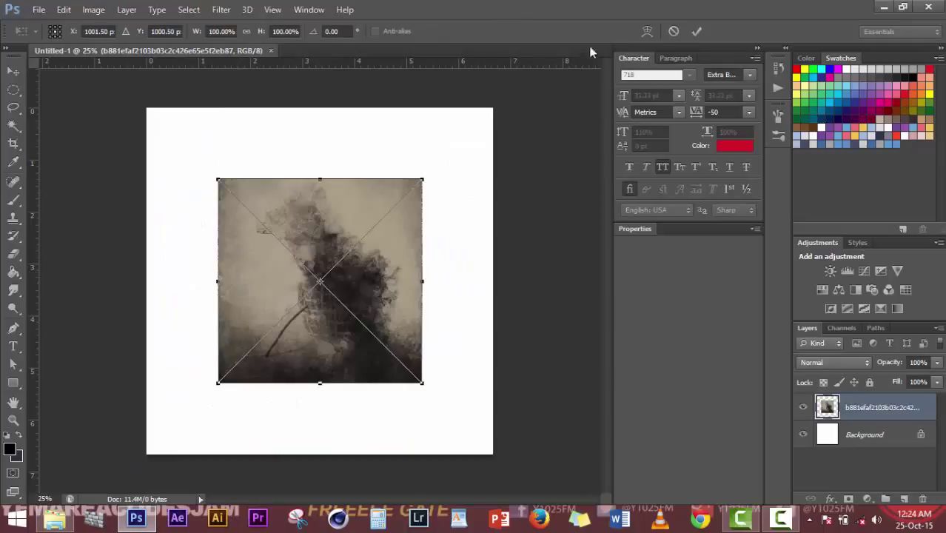
{"action": "left_click", "coordinate": [700, 31]}
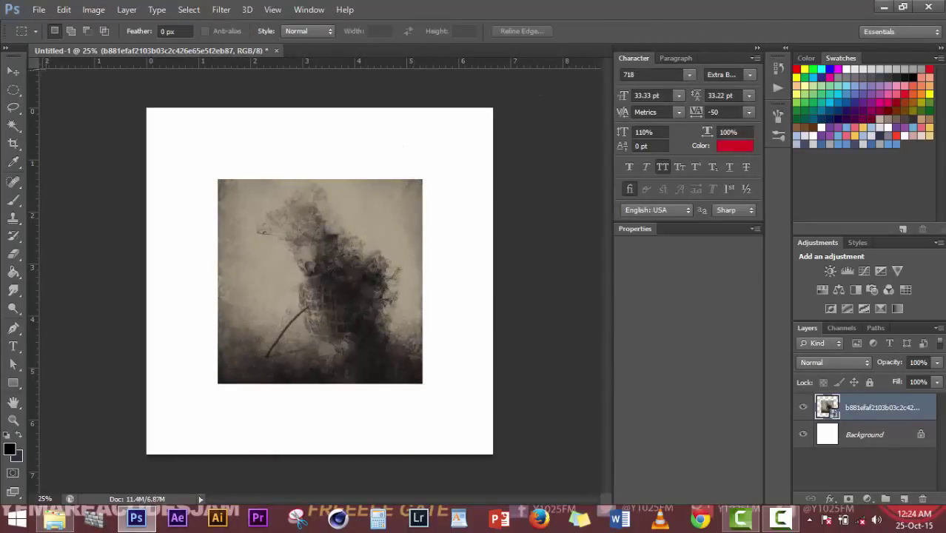
Scale the placed image proportionally about its center to about 171.8% so it fills the canvas, and lock its layer.
{"action": "key", "text": "v"}
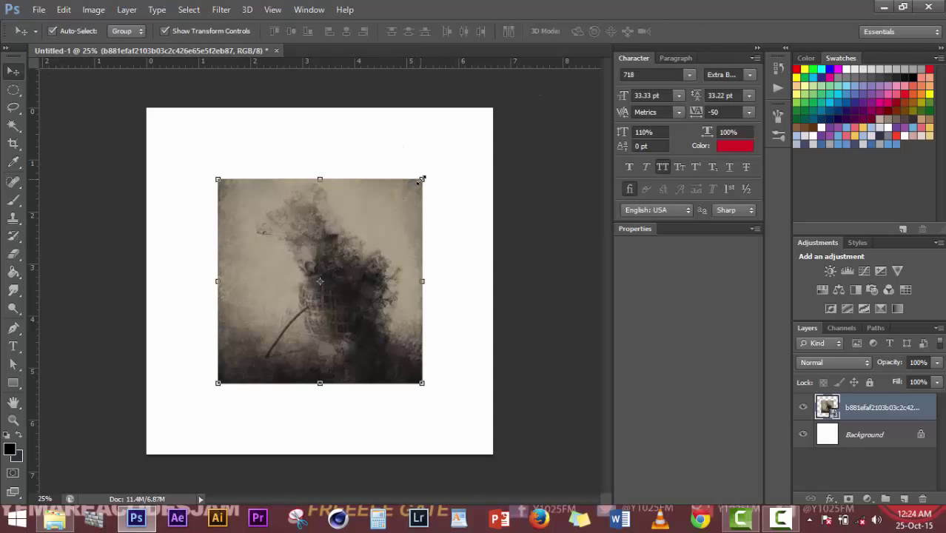
{"action": "left_click", "coordinate": [421, 179]}
{"action": "left_click_drag", "start_coordinate": [421, 180], "coordinate": [530, 142]}
{"action": "key", "text": "ctrl+plus"}
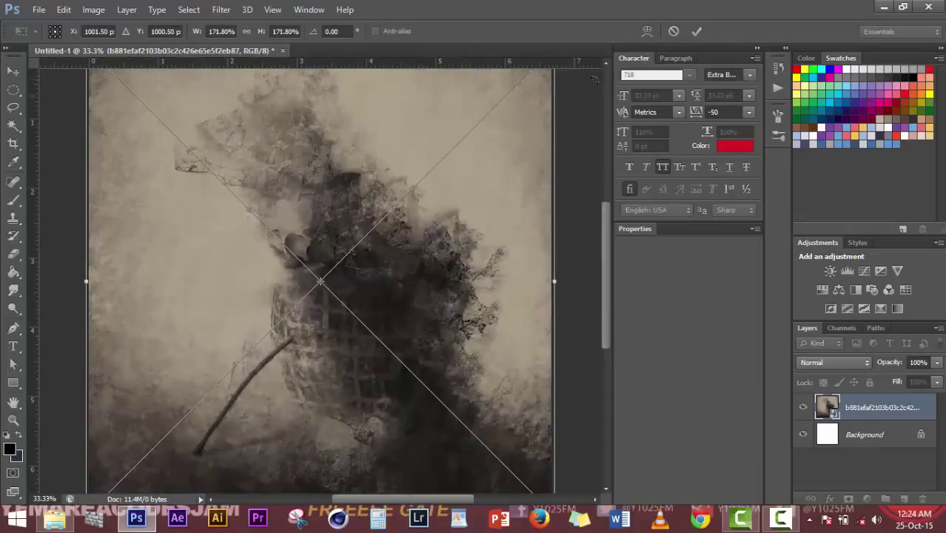
{"action": "left_click", "coordinate": [697, 31]}
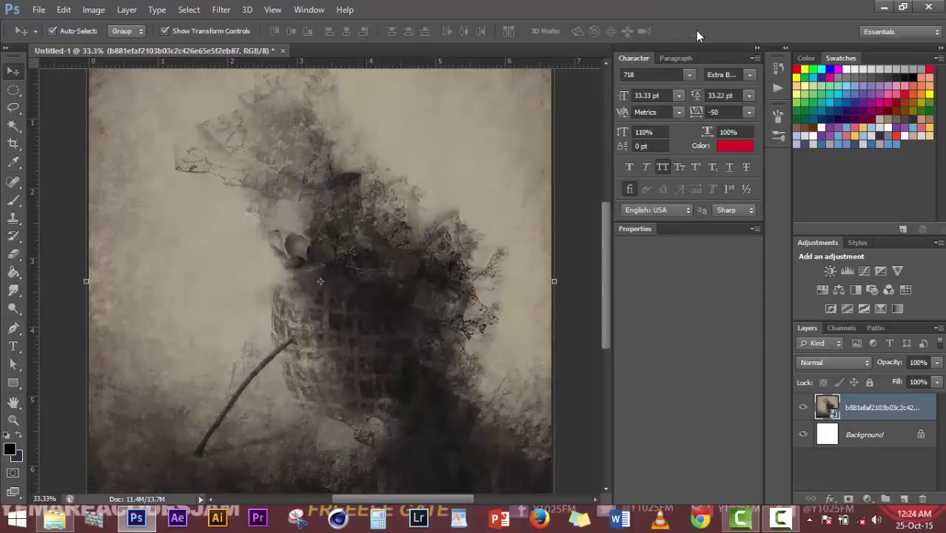
{"action": "key", "text": "ctrl+minus"}
{"action": "key", "text": "ctrl+minus"}
{"action": "key", "text": "ctrl+z"}
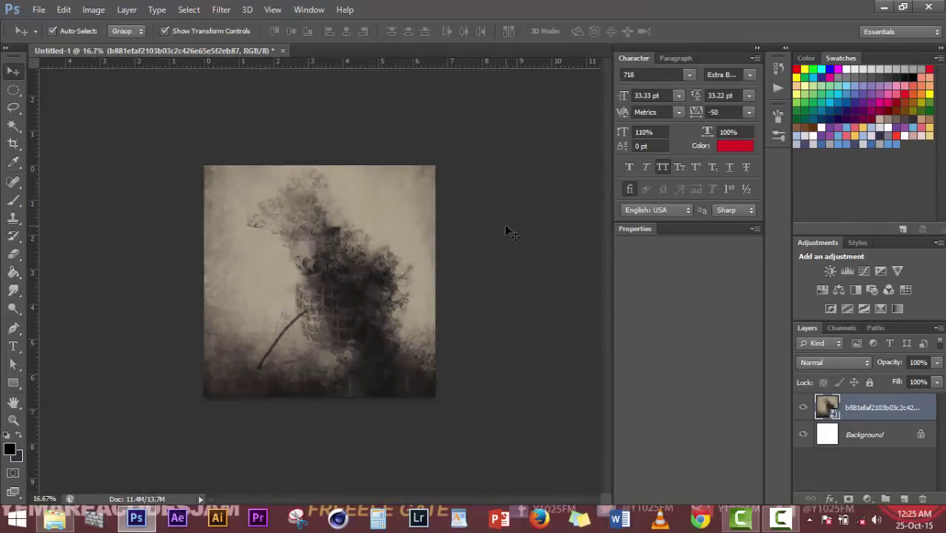
{"action": "key", "text": "ctrl+z"}
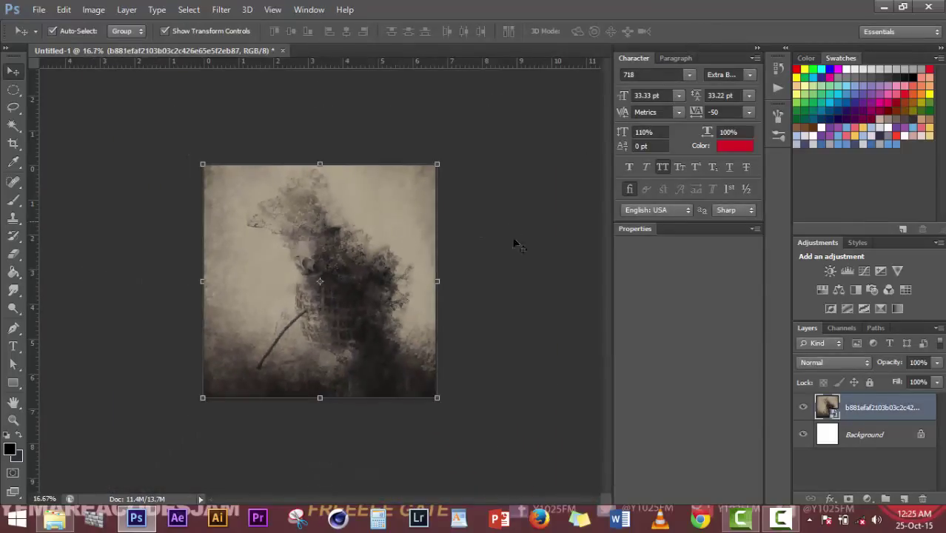
{"action": "left_click", "coordinate": [871, 383]}
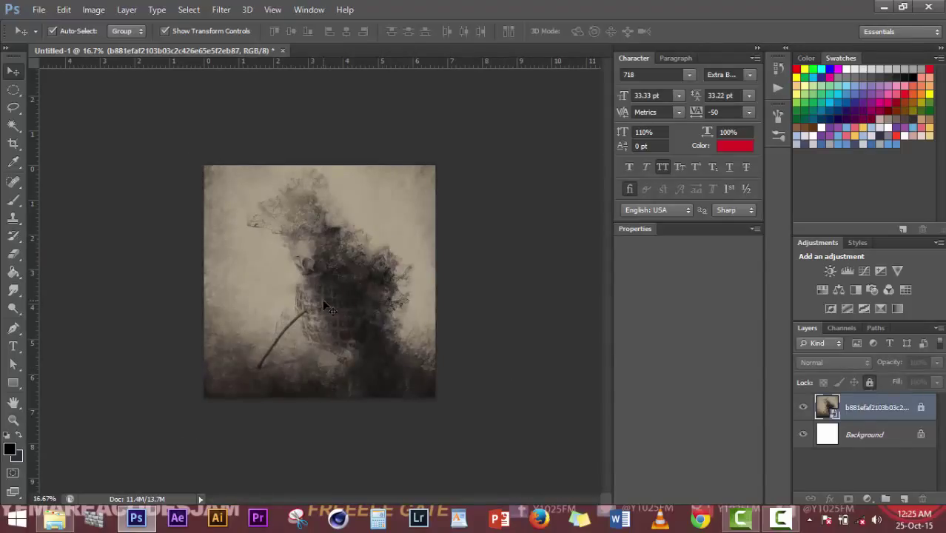
{"action": "left_click_drag", "start_coordinate": [326, 307], "coordinate": [339, 420]}
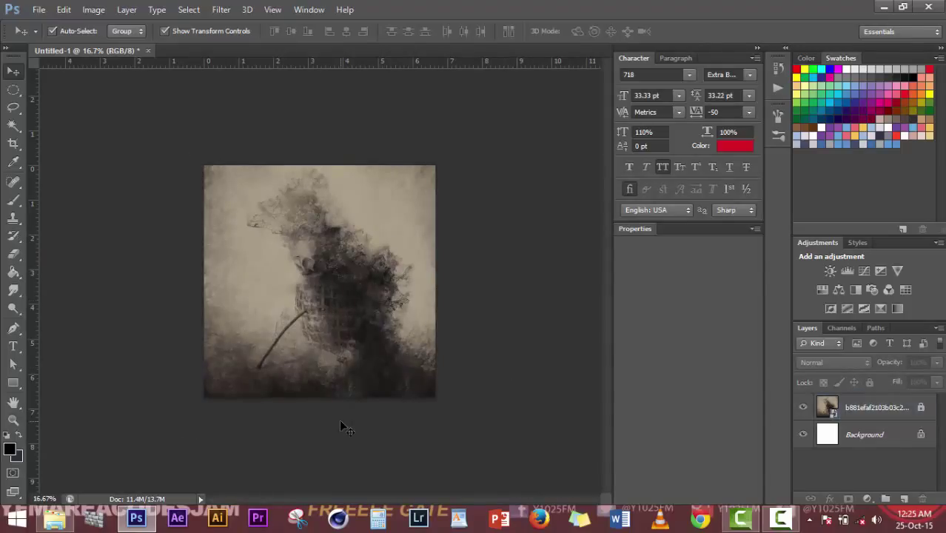
Set the foreground color to red e01e1e and add the text "FEAR" on the lower-left part of the image.
{"action": "left_click", "coordinate": [13, 346]}
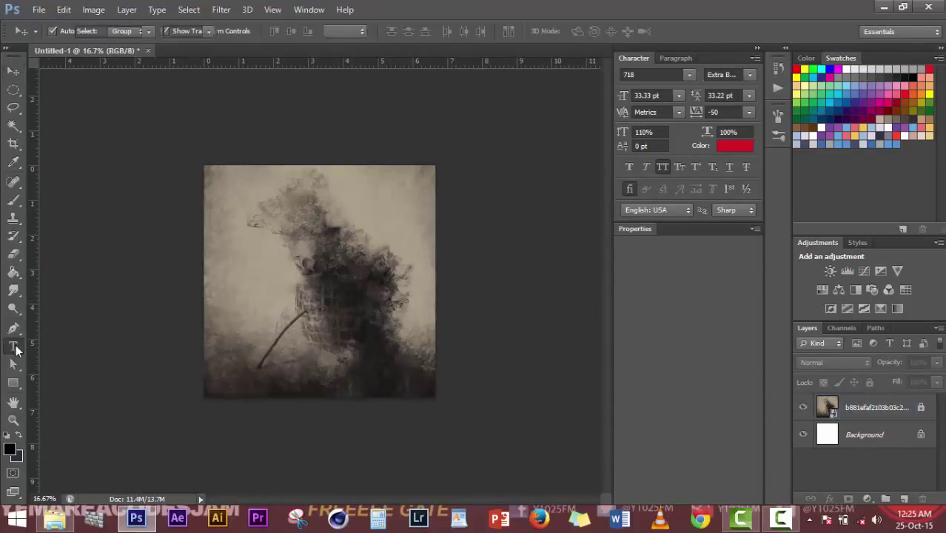
{"action": "left_click", "coordinate": [9, 448]}
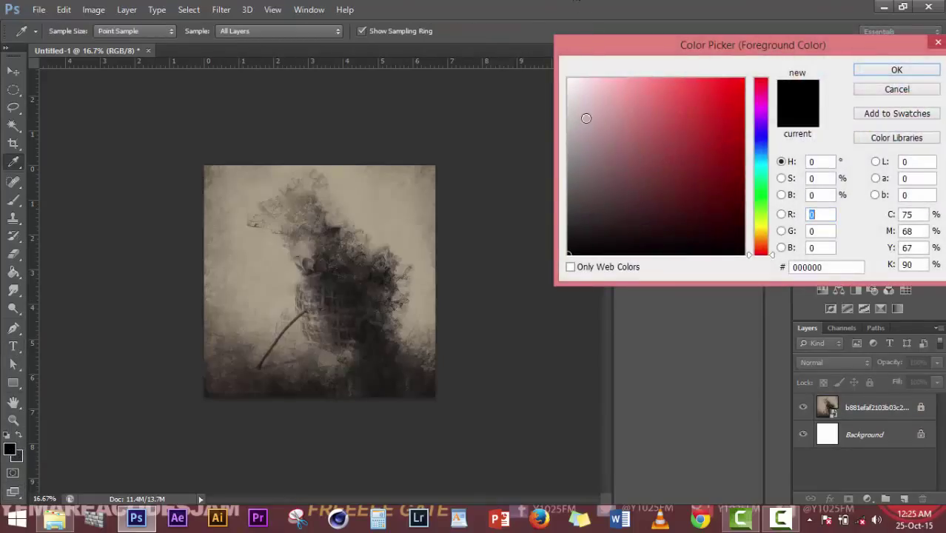
{"action": "left_click_drag", "start_coordinate": [712, 112], "coordinate": [721, 99]}
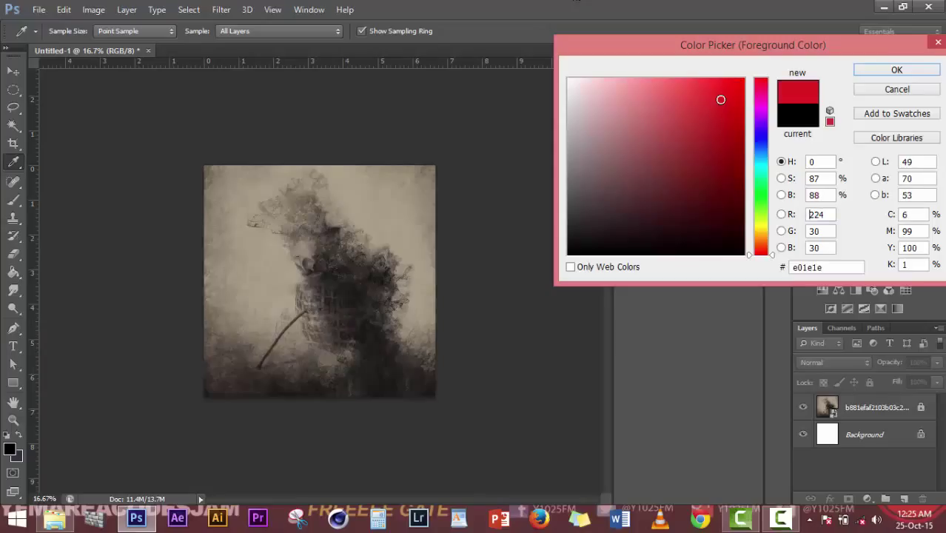
{"action": "left_click", "coordinate": [882, 73]}
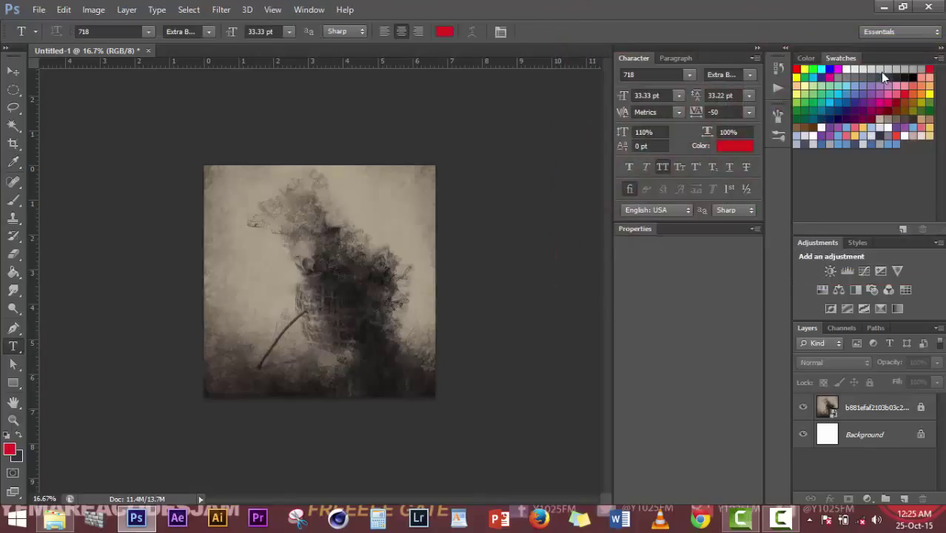
{"action": "left_click", "coordinate": [256, 348]}
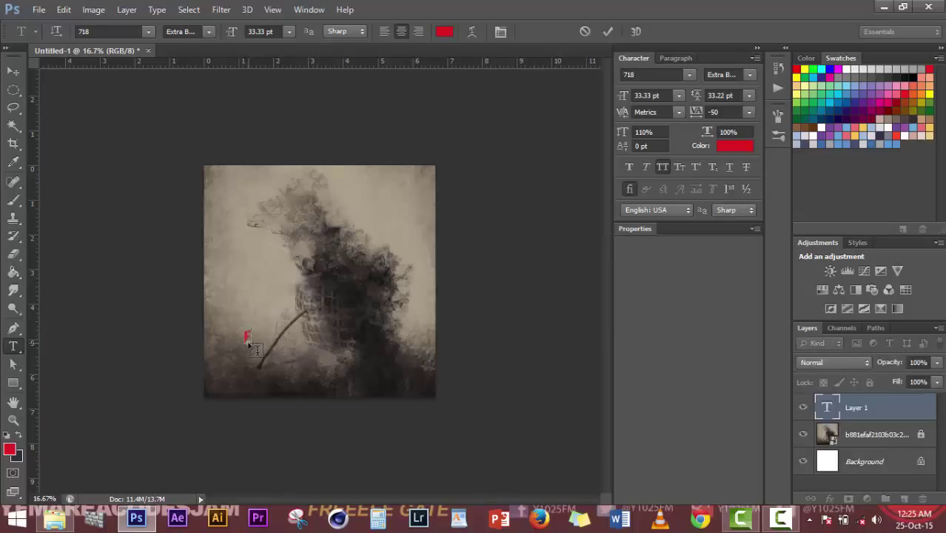
{"action": "type", "text": "FEAR"}
Scale the FEAR text proportionally to about 478% and move it to the lower part of the canvas.
{"action": "left_click", "coordinate": [12, 71]}
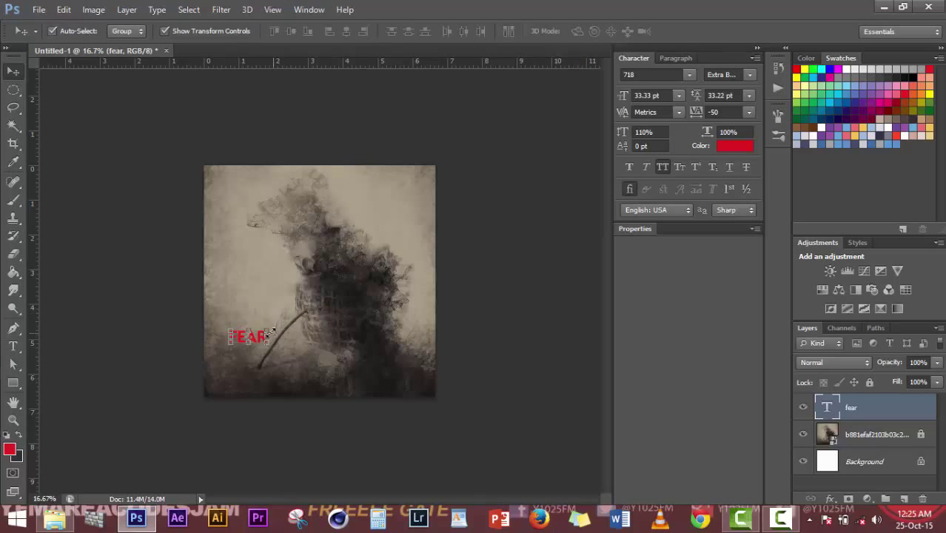
{"action": "left_click_drag", "start_coordinate": [270, 329], "coordinate": [428, 278]}
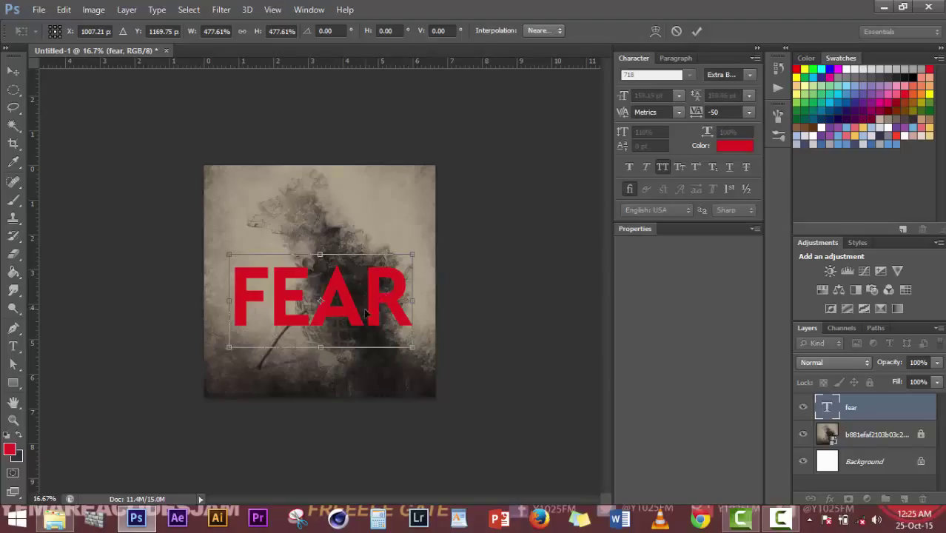
{"action": "left_click_drag", "start_coordinate": [382, 325], "coordinate": [389, 373]}
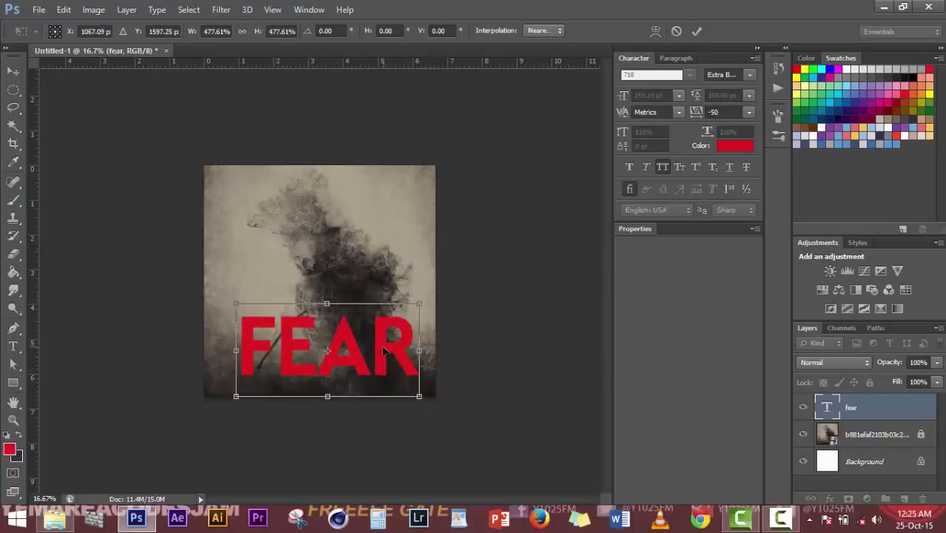
{"action": "left_click", "coordinate": [697, 31]}
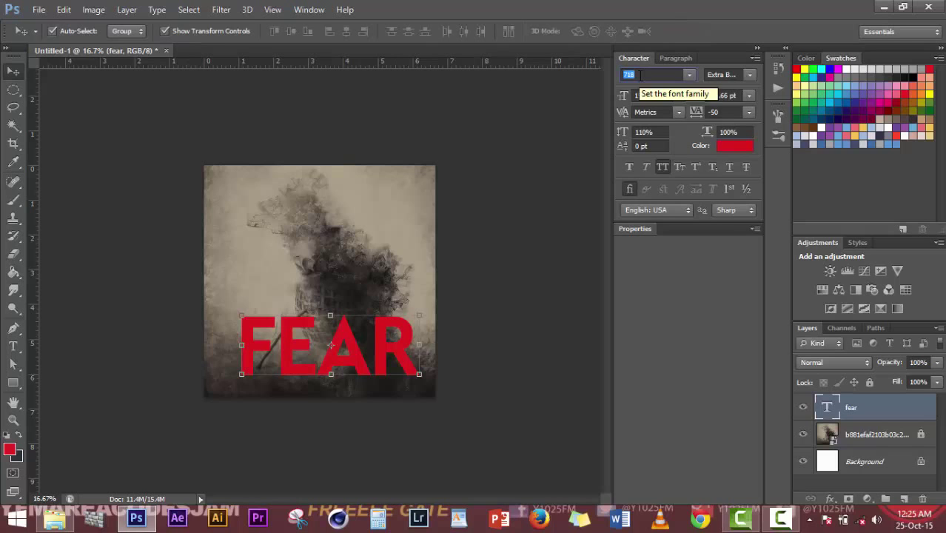
Change the FEAR text's font to Againts, keeping All Caps on, and center the text horizontally in the lower half of the canvas.
{"action": "left_click", "coordinate": [641, 75]}
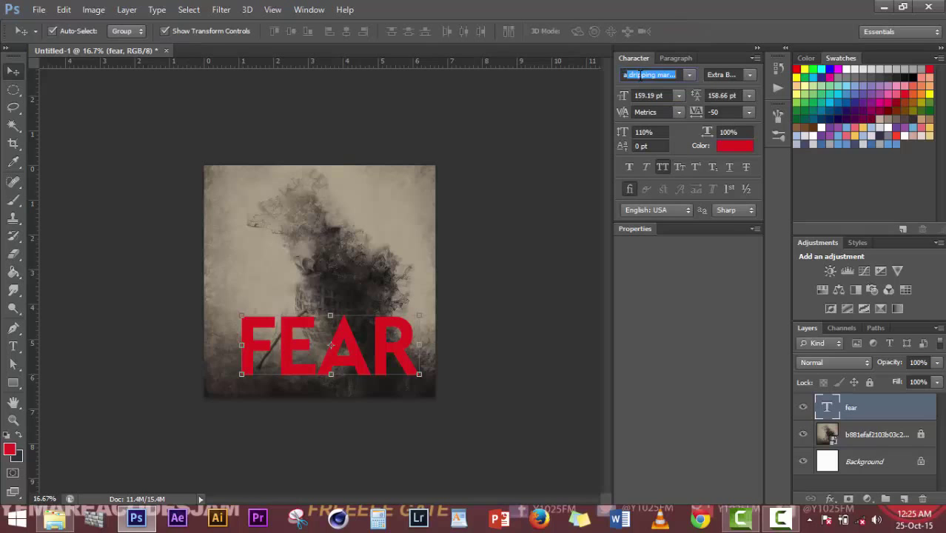
{"action": "left_click", "coordinate": [689, 74]}
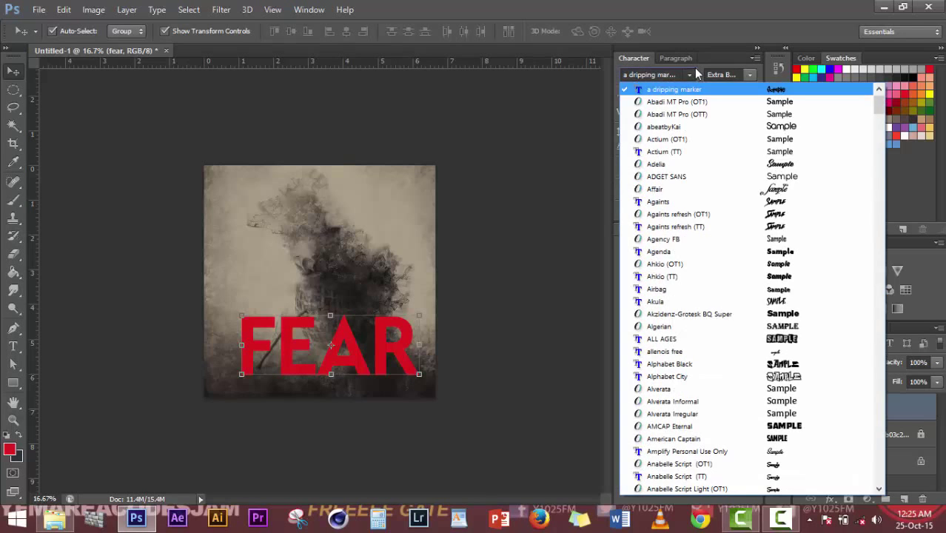
{"action": "left_click", "coordinate": [686, 214]}
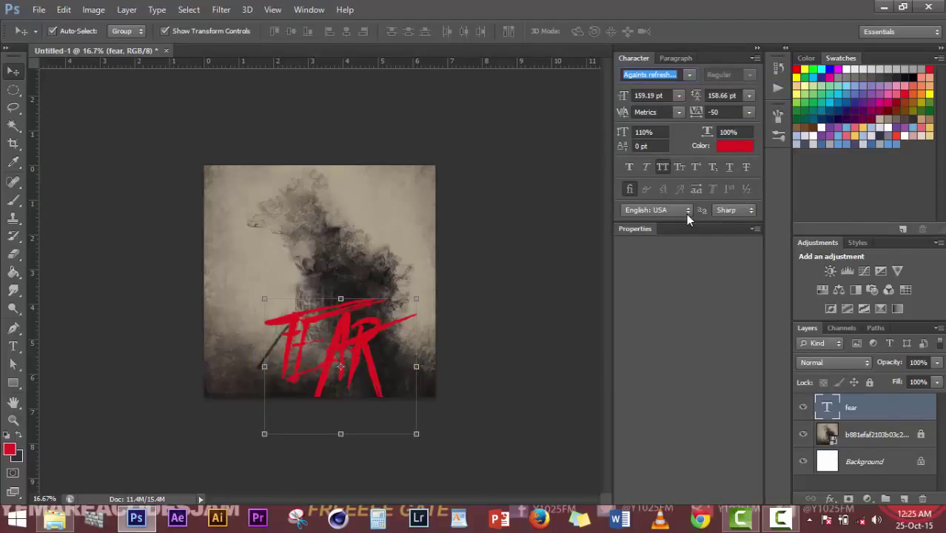
{"action": "left_click", "coordinate": [689, 75]}
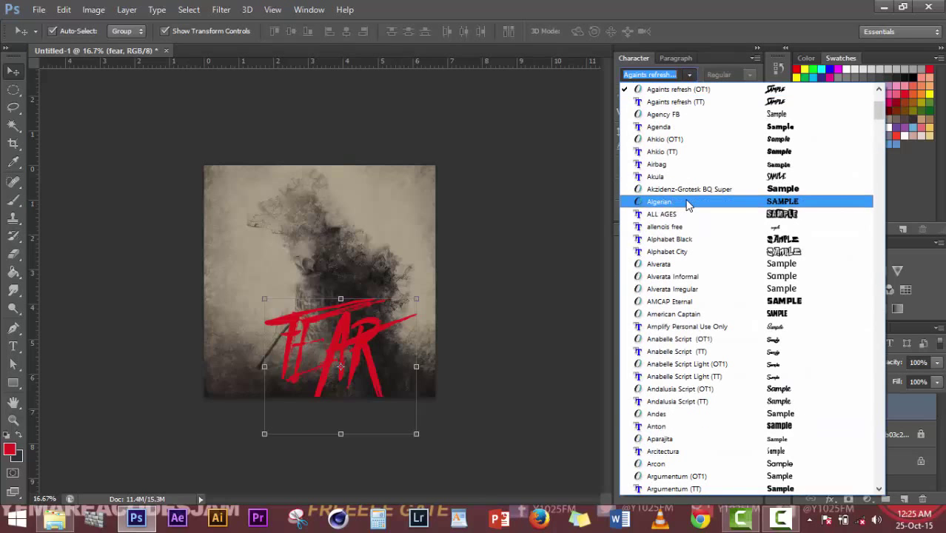
{"action": "left_click", "coordinate": [679, 103]}
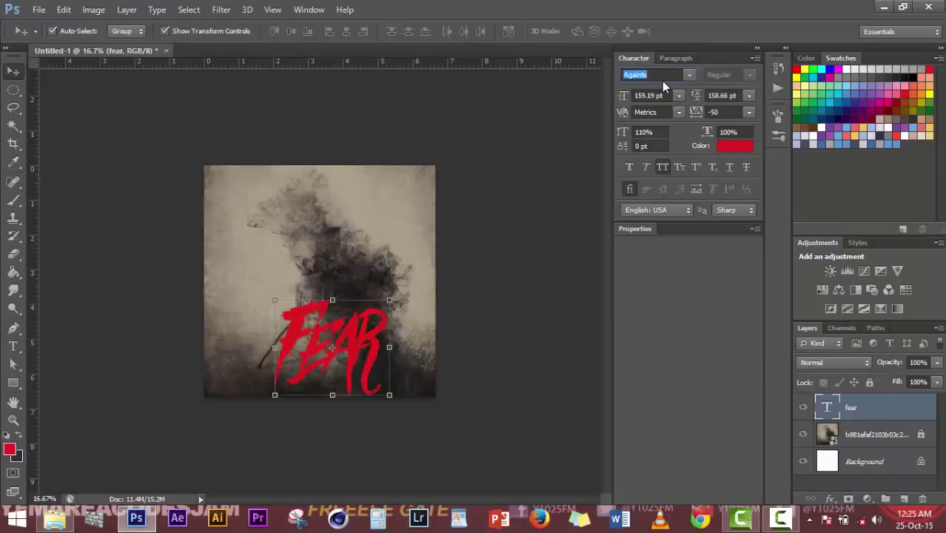
{"action": "key", "text": "Up"}
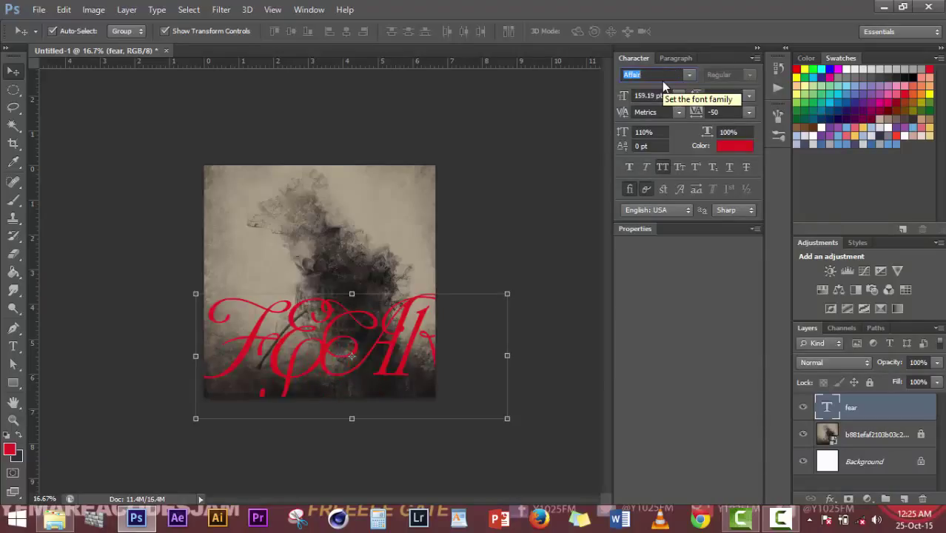
{"action": "key", "text": "Down"}
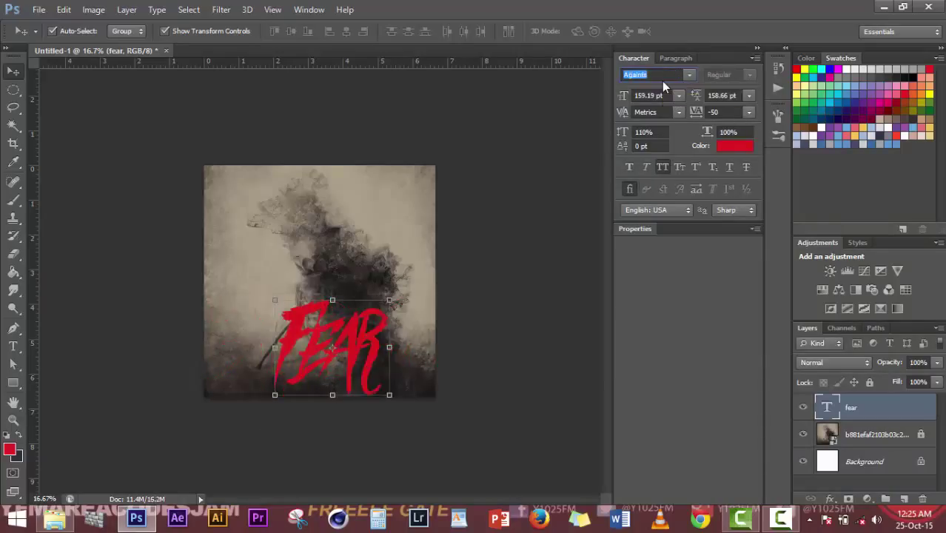
{"action": "left_click", "coordinate": [656, 168]}
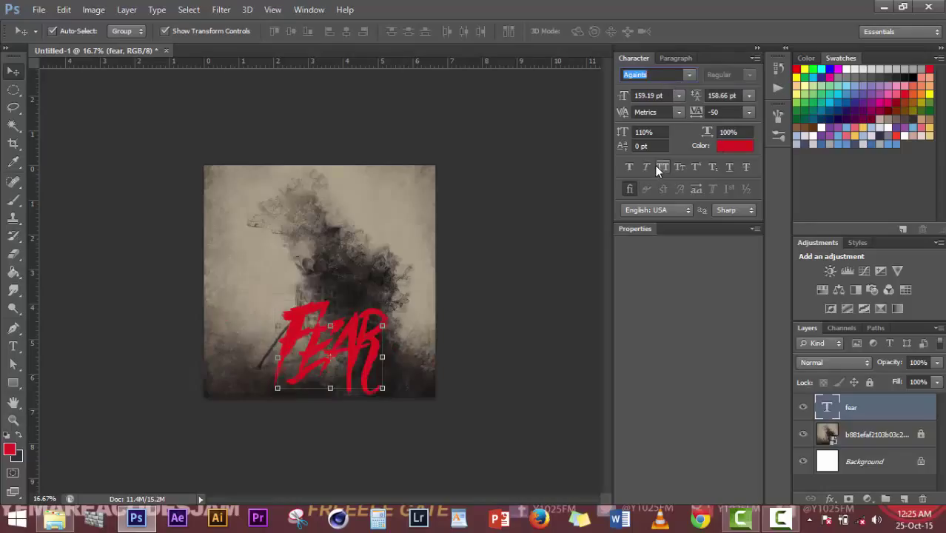
{"action": "left_click", "coordinate": [656, 168]}
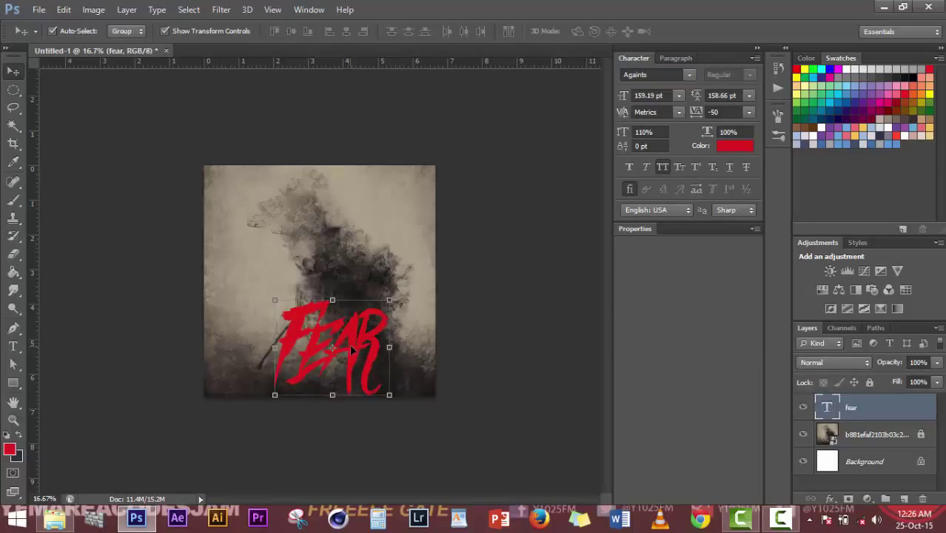
{"action": "left_click_drag", "start_coordinate": [350, 343], "coordinate": [337, 334]}
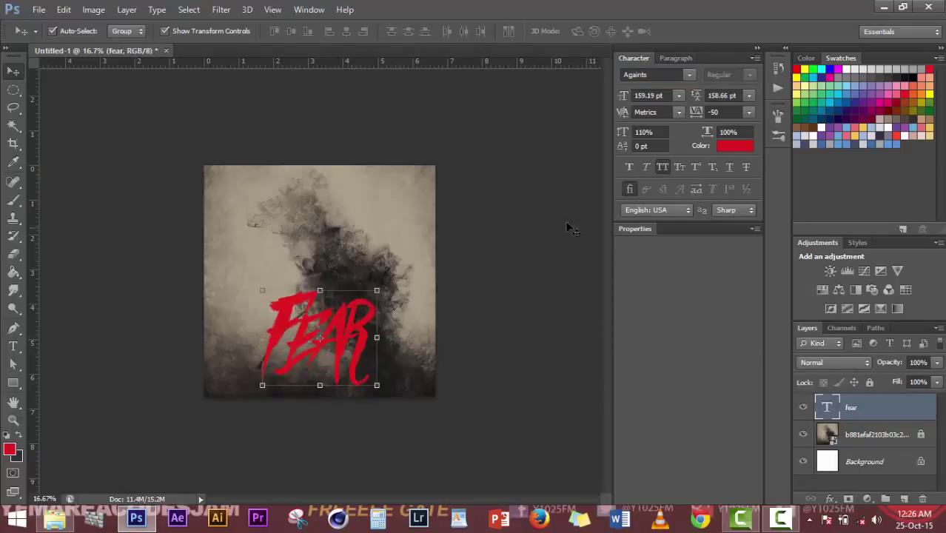
Set the FEAR text's vertical scale to 100% and its horizontal scale to 117%.
{"action": "left_click_drag", "start_coordinate": [622, 137], "coordinate": [616, 144]}
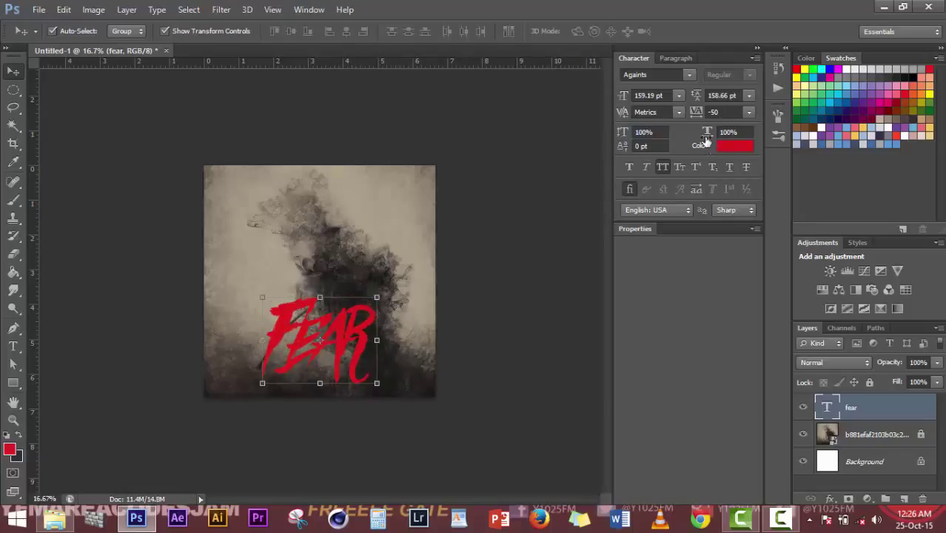
{"action": "left_click_drag", "start_coordinate": [706, 140], "coordinate": [728, 132]}
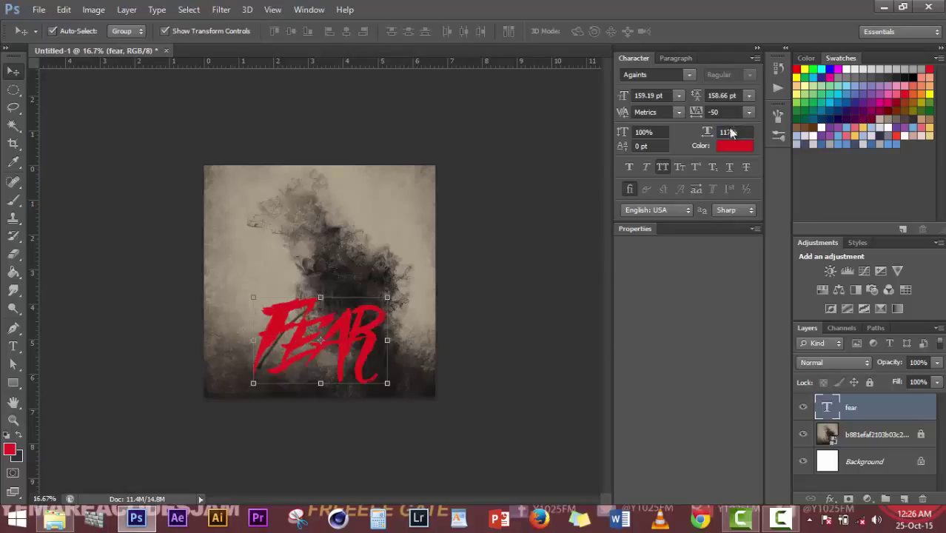
{"action": "left_click", "coordinate": [503, 320]}
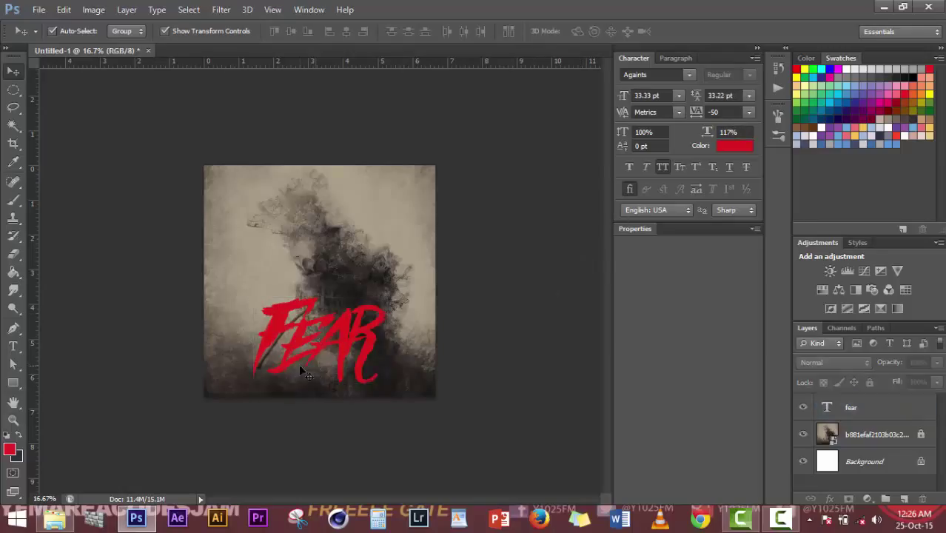
Try the FEAR text with its tracking at 150 and re-centered, and with its tracking at -50.
{"action": "left_click", "coordinate": [345, 333]}
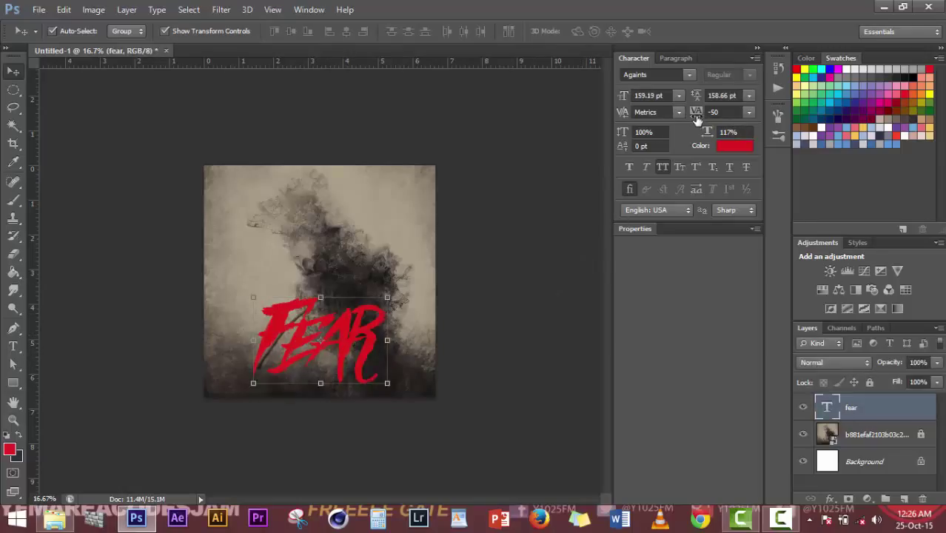
{"action": "left_click_drag", "start_coordinate": [696, 118], "coordinate": [702, 120]}
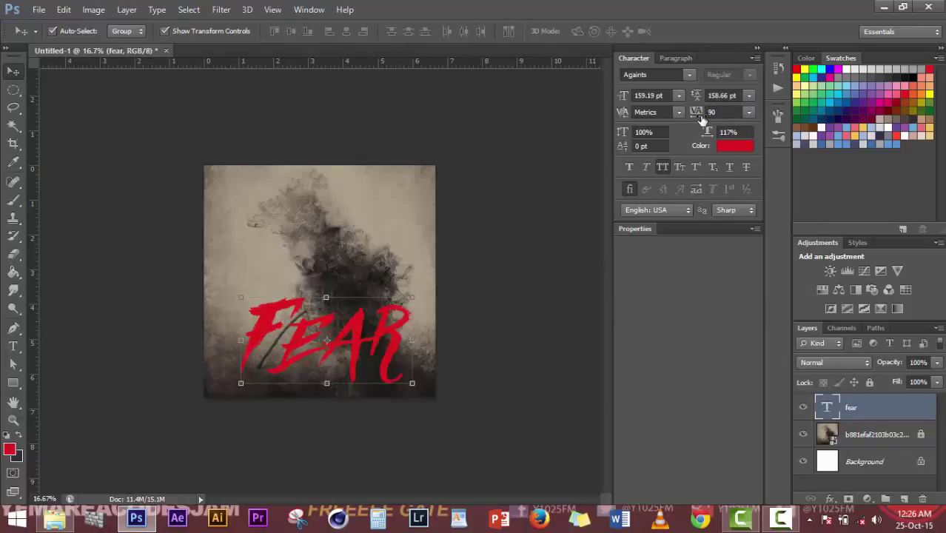
{"action": "type", "text": "150"}
{"action": "key", "text": "Return"}
{"action": "left_click", "coordinate": [557, 256]}
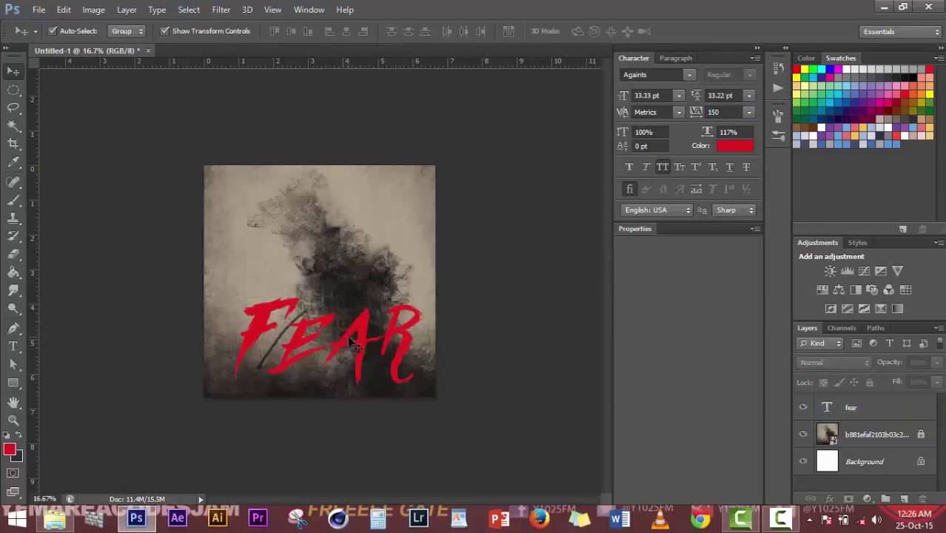
{"action": "left_click_drag", "start_coordinate": [354, 347], "coordinate": [344, 337]}
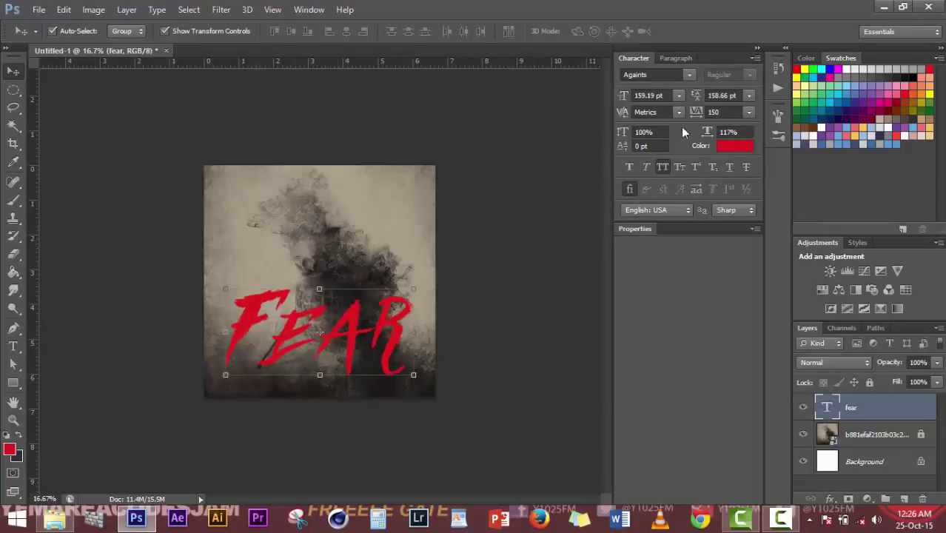
{"action": "left_click_drag", "start_coordinate": [696, 121], "coordinate": [687, 126]}
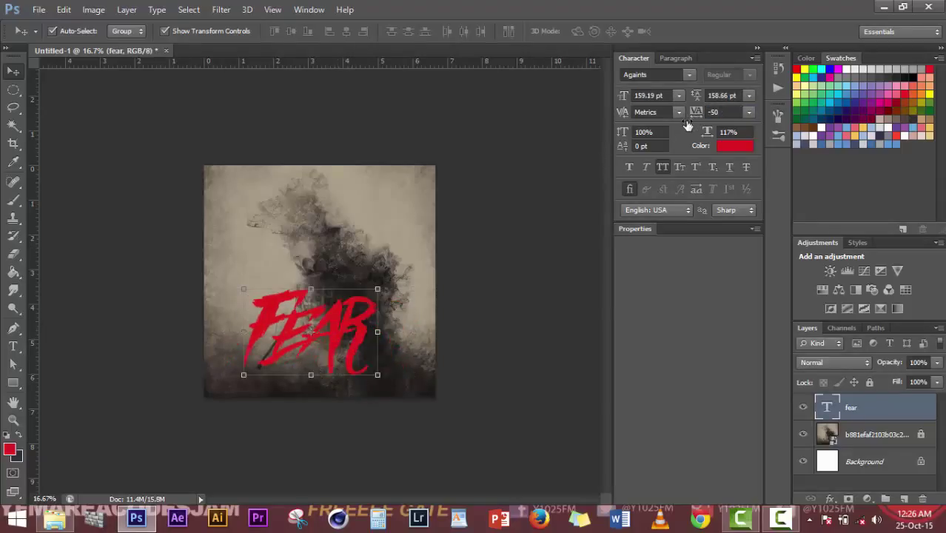
{"action": "left_click", "coordinate": [596, 296]}
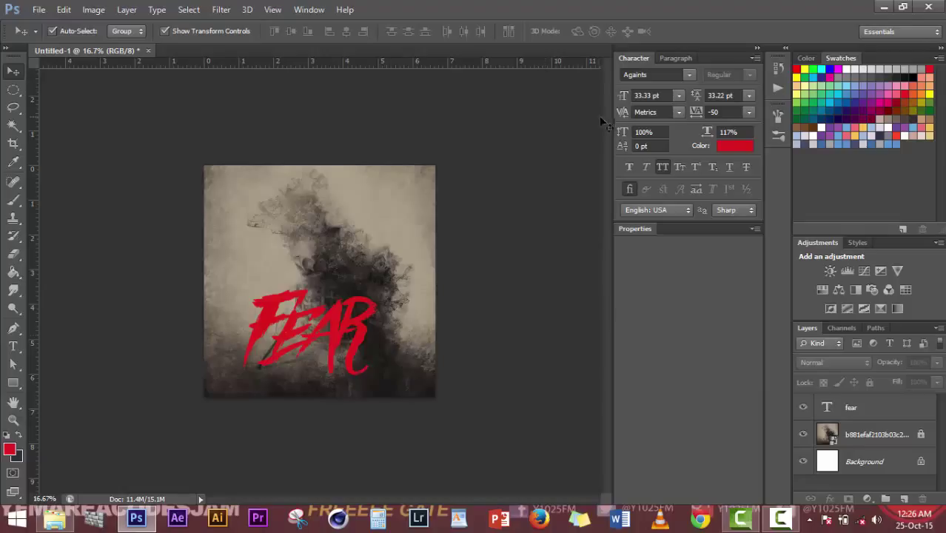
Set the FEAR text's tracking to 10 and move it slightly up, centered horizontally on the canvas.
{"action": "left_click", "coordinate": [343, 361]}
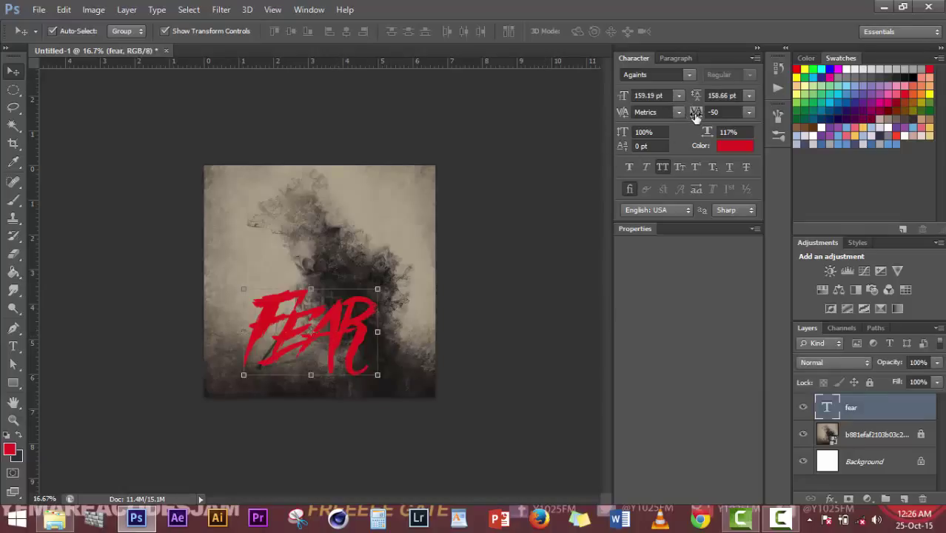
{"action": "left_click_drag", "start_coordinate": [697, 118], "coordinate": [696, 119]}
{"action": "left_click", "coordinate": [559, 283]}
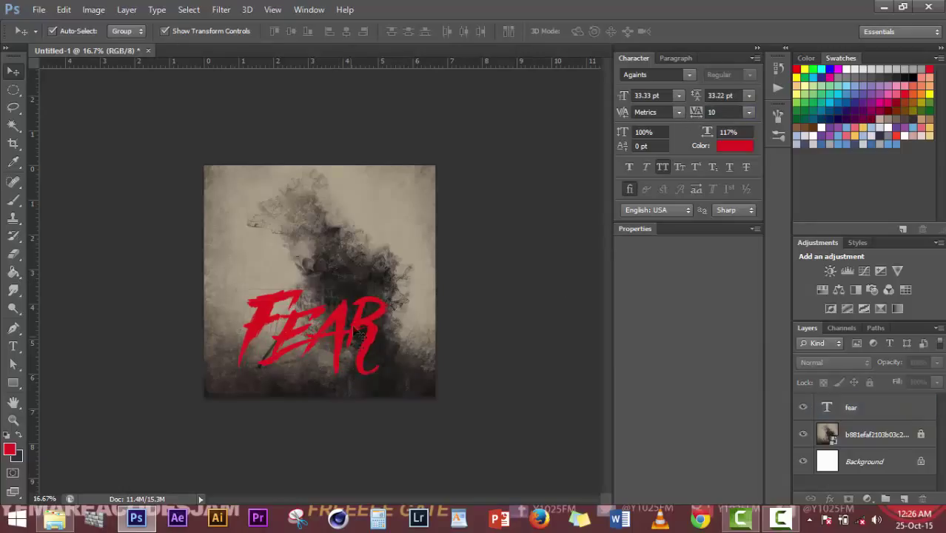
{"action": "mouse_move", "coordinate": [357, 335]}
{"action": "left_mouse_down"}
{"action": "mouse_move", "coordinate": [365, 314]}
{"action": "mouse_move", "coordinate": [367, 322]}
{"action": "left_mouse_up"}
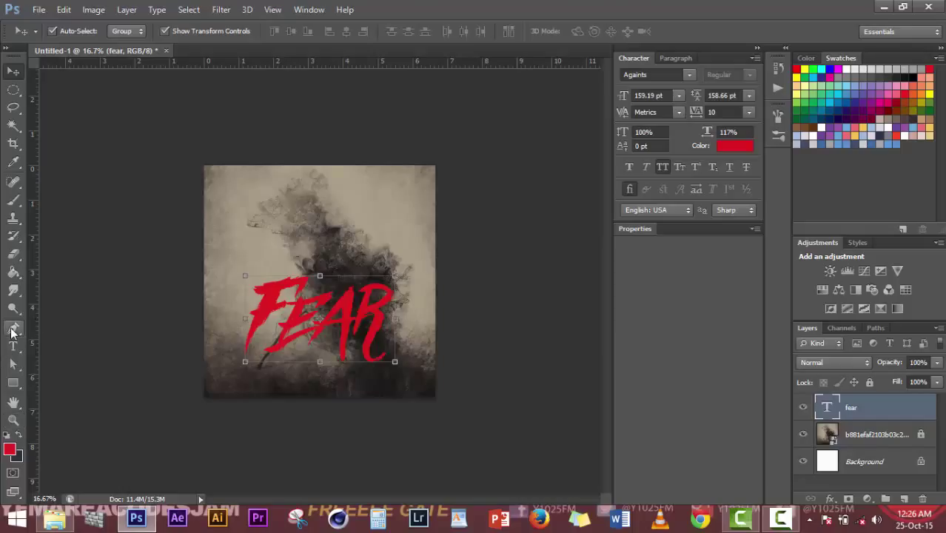
{"action": "left_click", "coordinate": [11, 330]}
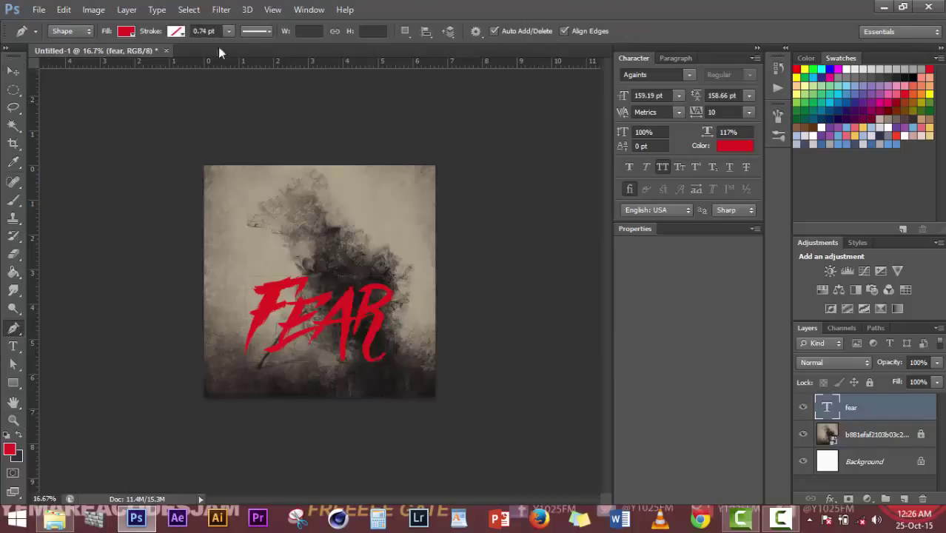
{"action": "left_click", "coordinate": [263, 33]}
{"action": "left_click", "coordinate": [263, 34]}
Choose the 33 px rough textured tip for the Brush tool and add a new layer above the FEAR text.
{"action": "left_click", "coordinate": [15, 203]}
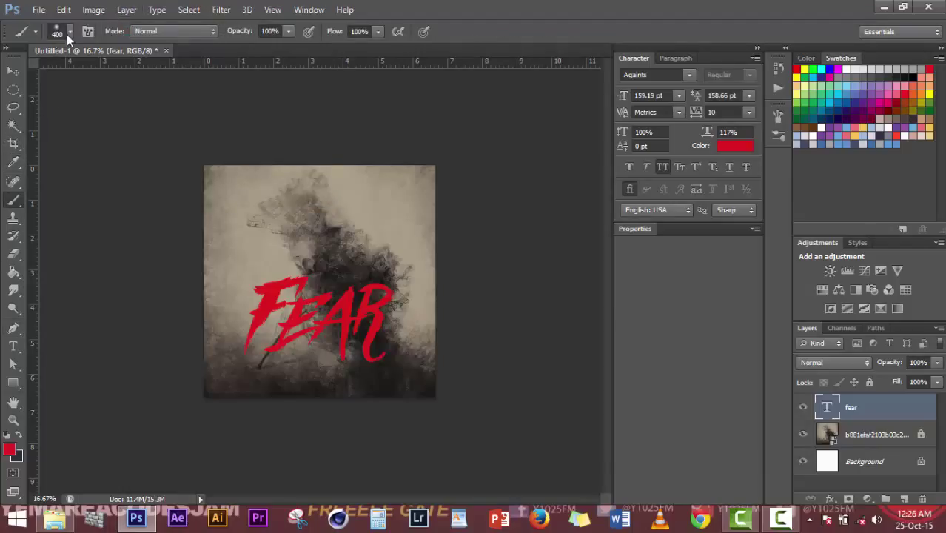
{"action": "left_click", "coordinate": [69, 33]}
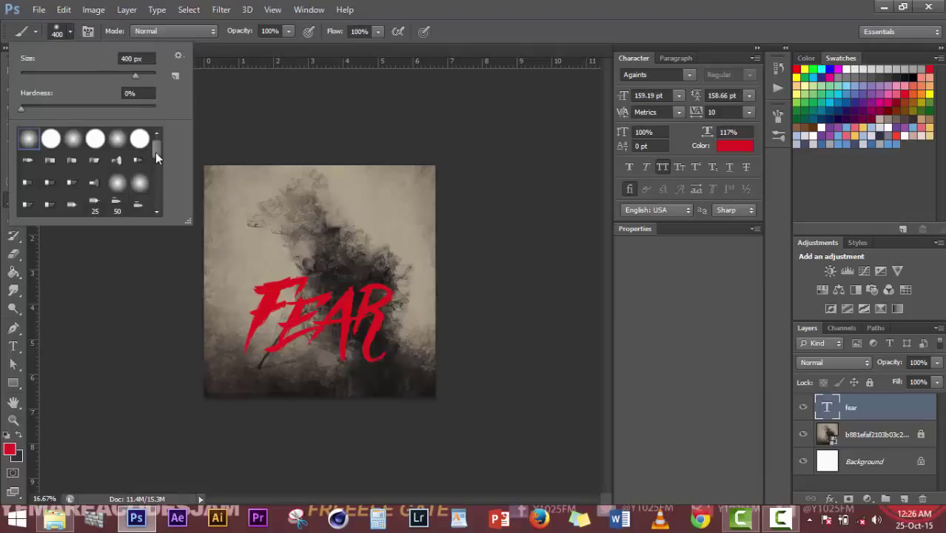
{"action": "left_click_drag", "start_coordinate": [155, 152], "coordinate": [157, 208]}
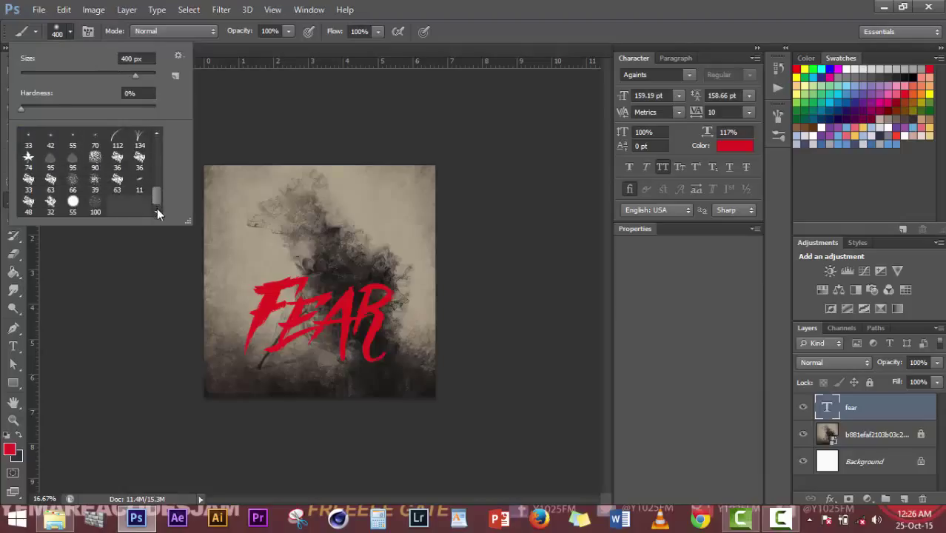
{"action": "double_click", "coordinate": [31, 180]}
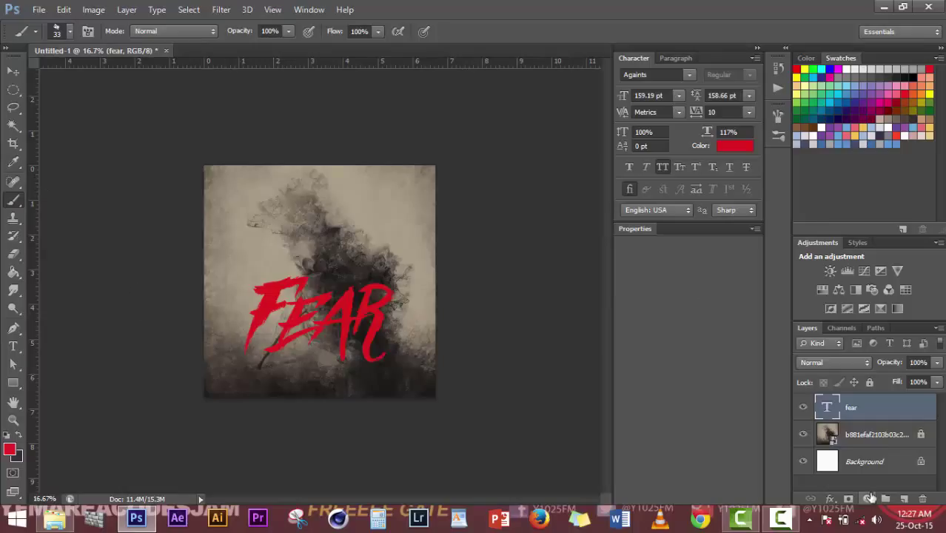
{"action": "left_click", "coordinate": [904, 497]}
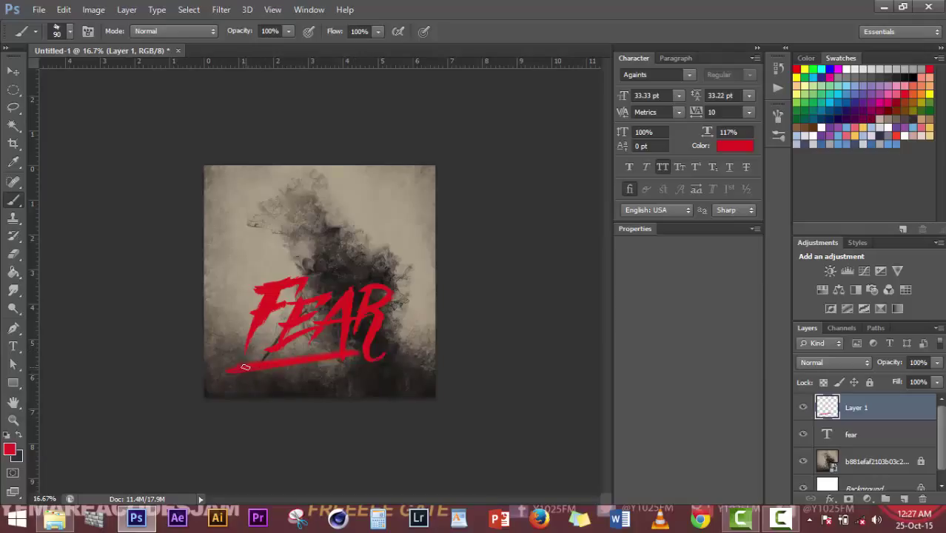
Warp the red underline stroke so its middle arches upward, and shift it slightly to the right beneath the FEAR text.
{"action": "left_click", "coordinate": [13, 71]}
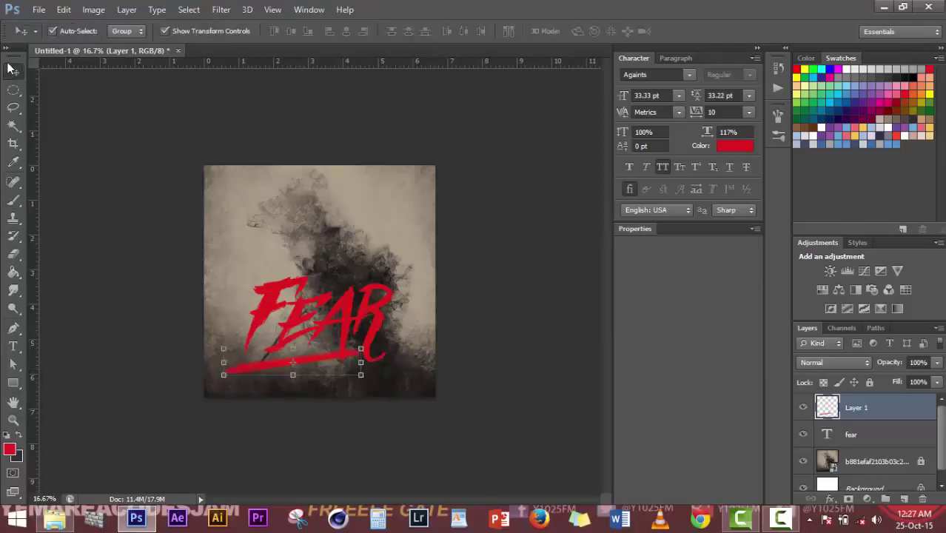
{"action": "left_click", "coordinate": [361, 348]}
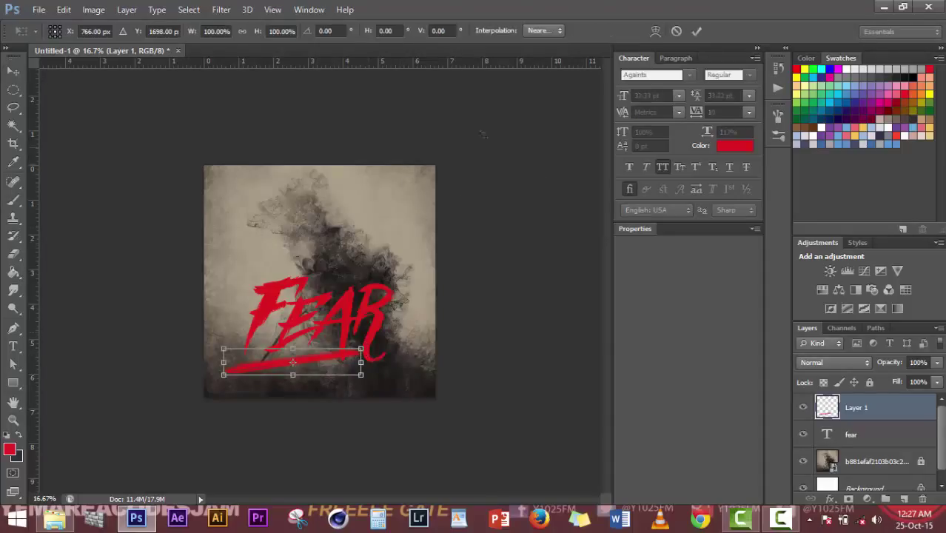
{"action": "left_click", "coordinate": [655, 31]}
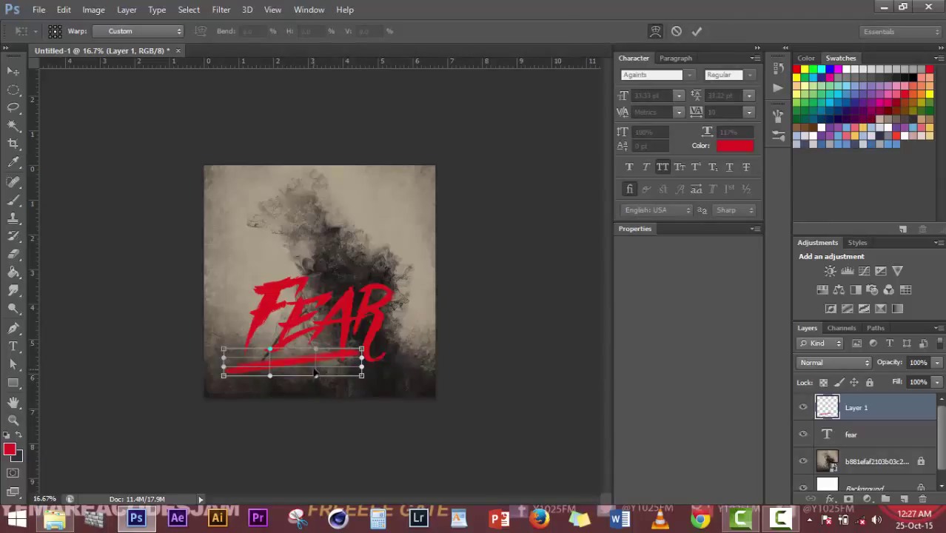
{"action": "left_click_drag", "start_coordinate": [315, 374], "coordinate": [295, 357]}
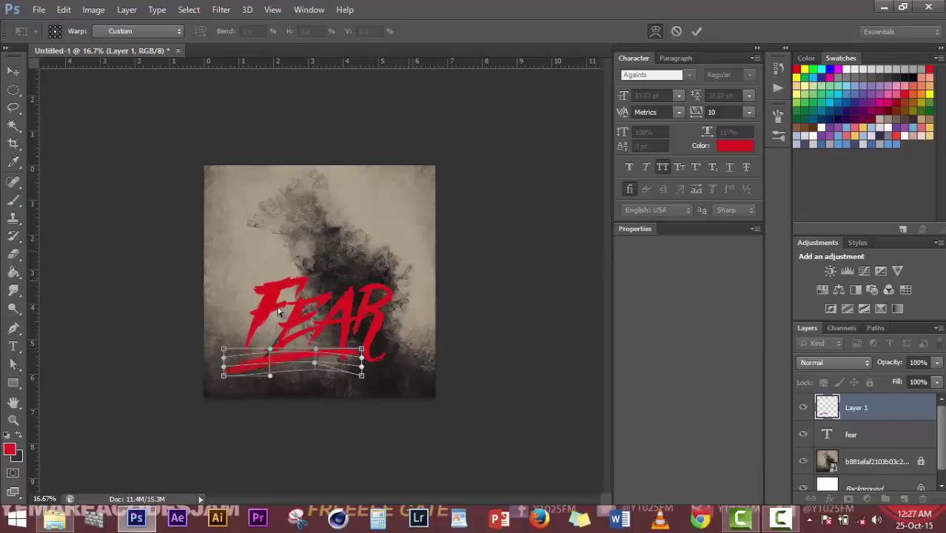
{"action": "left_click", "coordinate": [697, 31]}
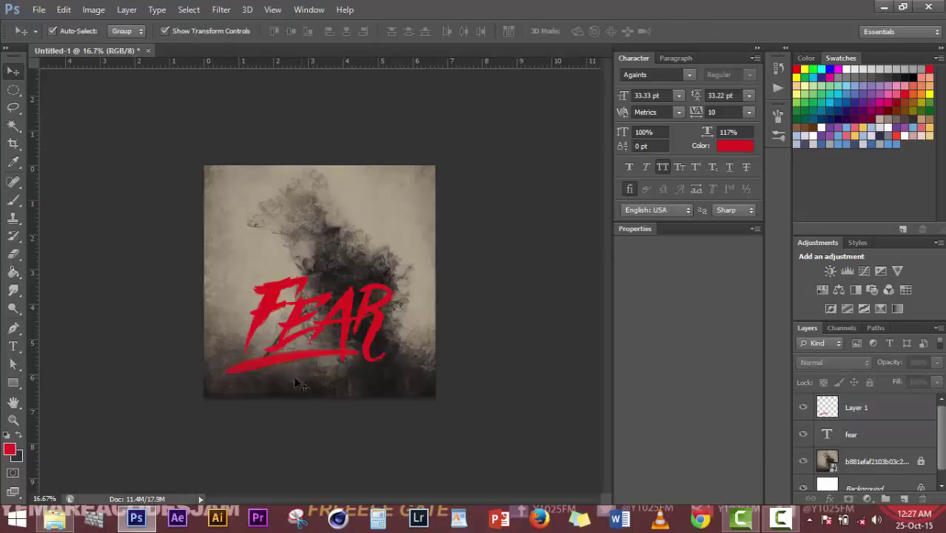
{"action": "left_click_drag", "start_coordinate": [293, 363], "coordinate": [294, 360]}
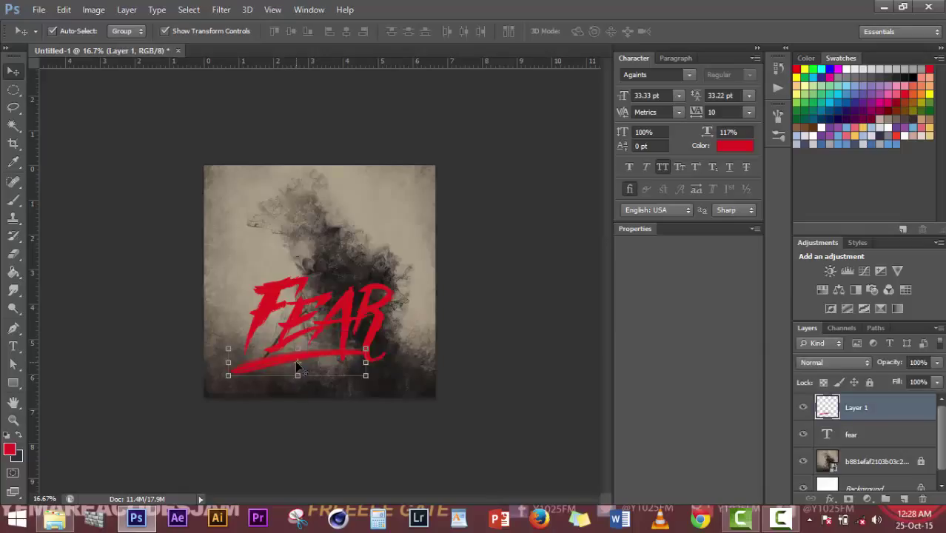
Apply the Cutout filter to the underline stroke with Number of Levels 8, Edge Simplicity 9 and Edge Fidelity 2.
{"action": "left_click", "coordinate": [222, 10]}
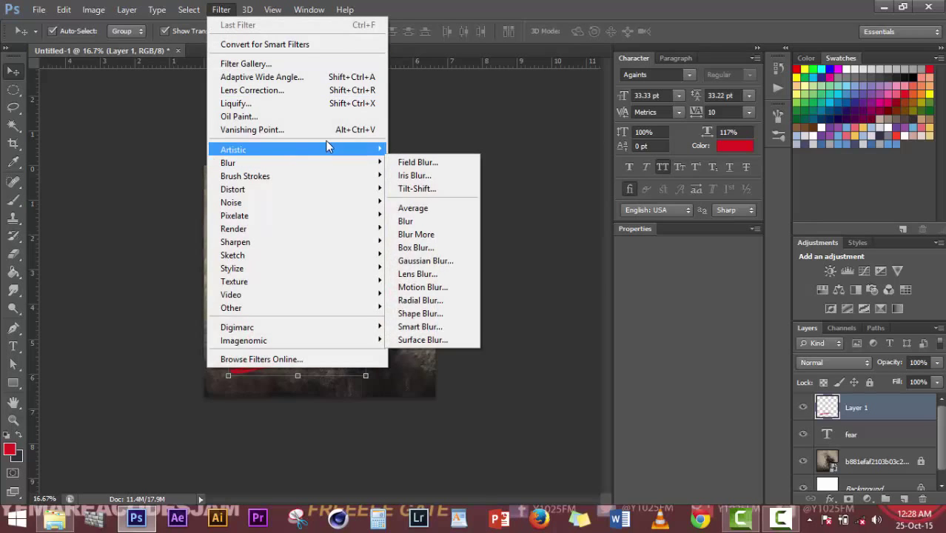
{"action": "mouse_move", "coordinate": [327, 144]}
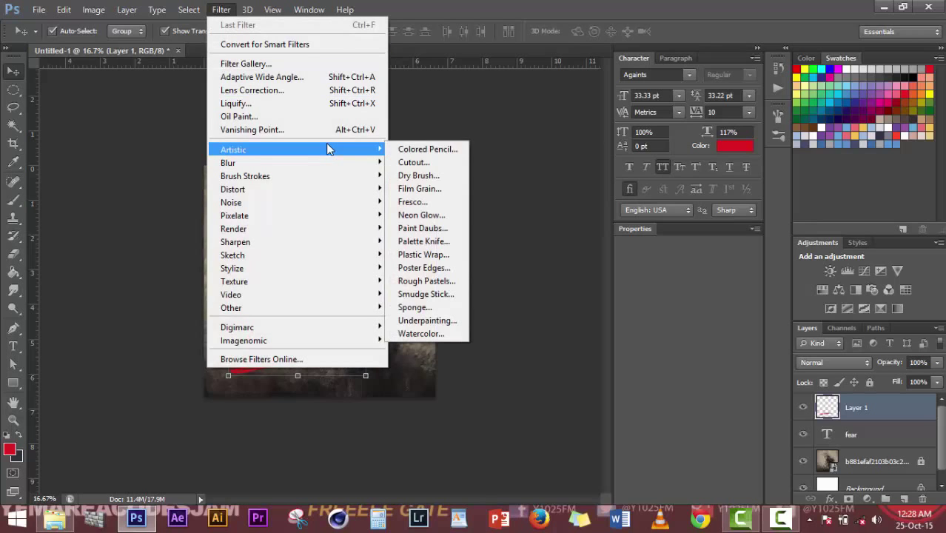
{"action": "left_click", "coordinate": [421, 166]}
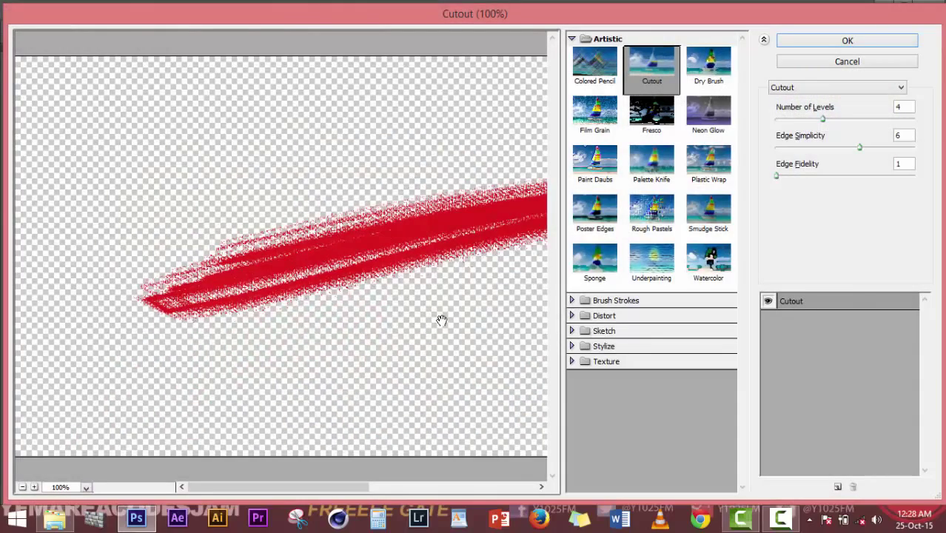
{"action": "mouse_move", "coordinate": [466, 208]}
{"action": "left_mouse_down"}
{"action": "mouse_move", "coordinate": [238, 207]}
{"action": "mouse_move", "coordinate": [87, 301]}
{"action": "left_mouse_up"}
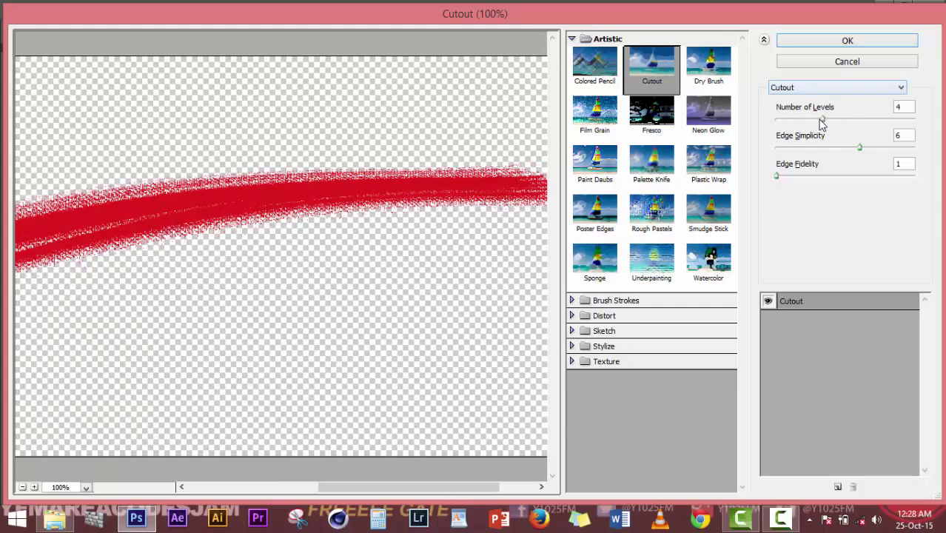
{"action": "left_click_drag", "start_coordinate": [822, 119], "coordinate": [908, 119]}
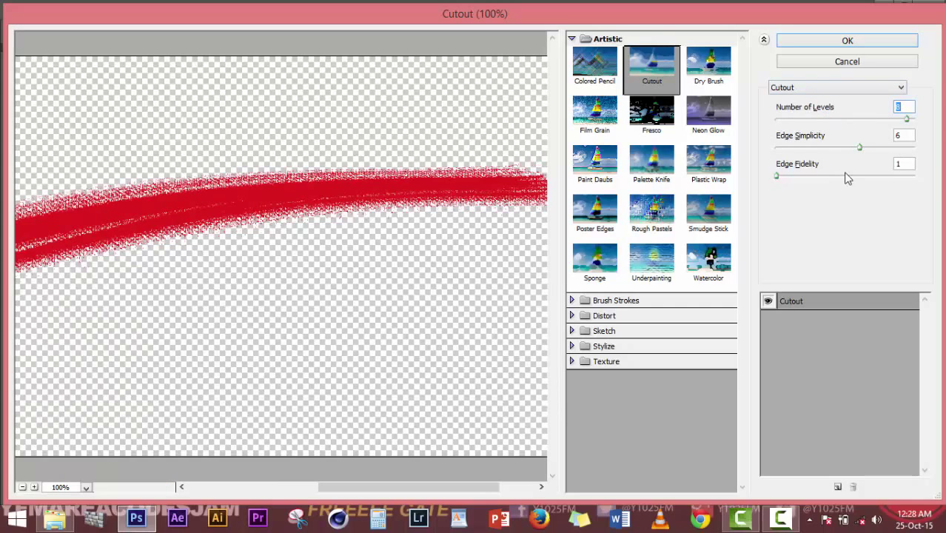
{"action": "left_click", "coordinate": [896, 148]}
{"action": "left_click", "coordinate": [826, 176]}
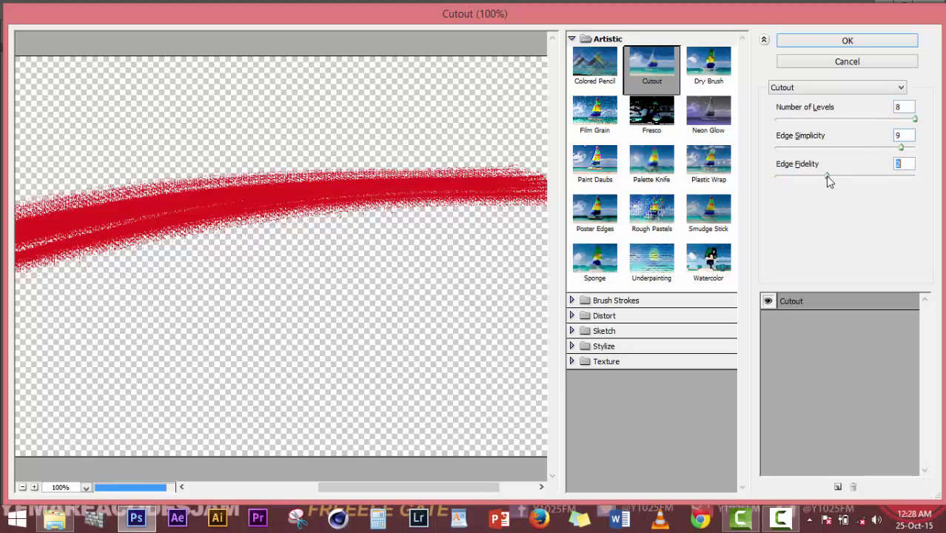
{"action": "left_click", "coordinate": [870, 177]}
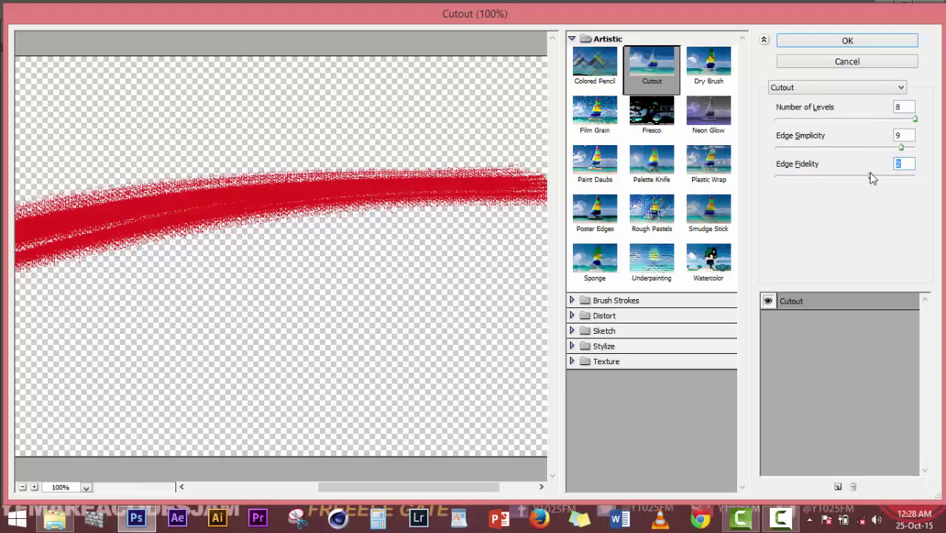
{"action": "left_click", "coordinate": [848, 40]}
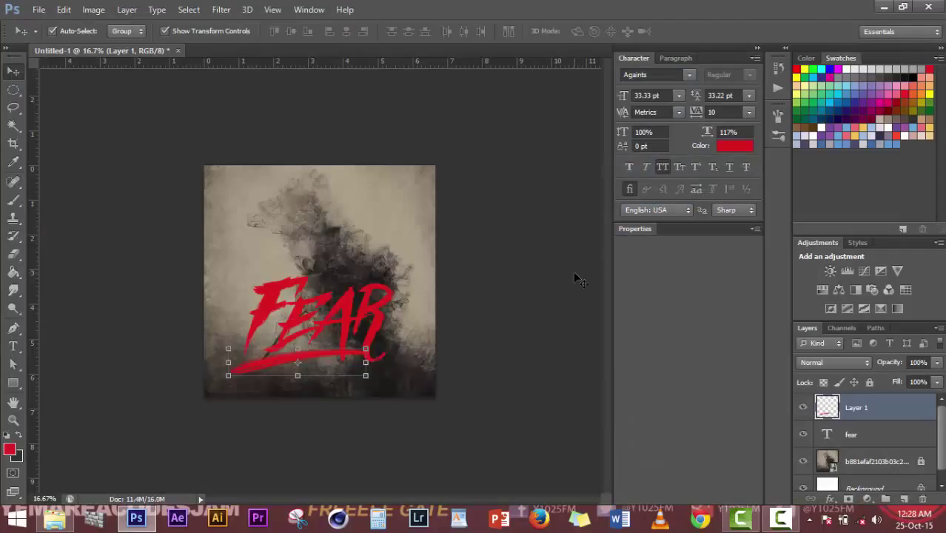
Unlock the smoky background image layer and lower its opacity to a little over half to fade it.
{"action": "left_click", "coordinate": [574, 274]}
{"action": "key", "text": "ctrl+plus"}
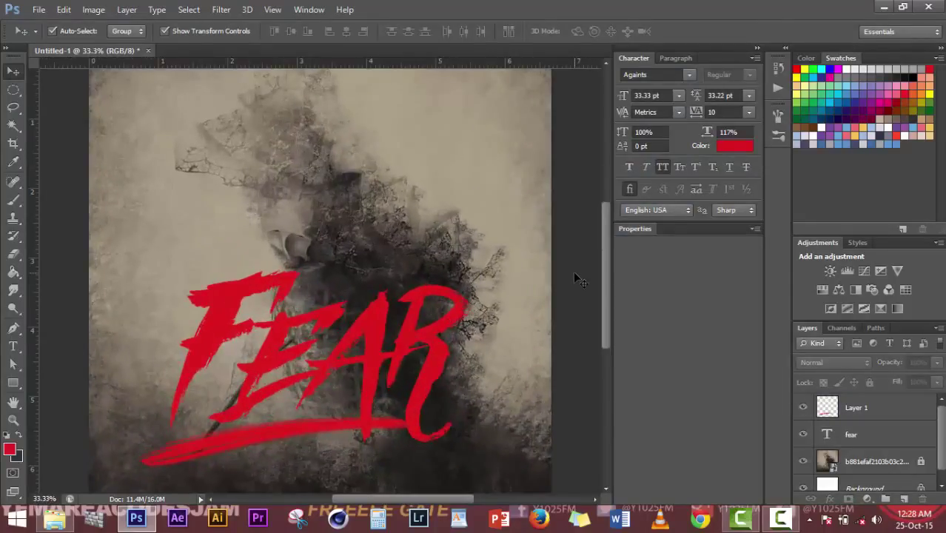
{"action": "key", "text": "ctrl+minus"}
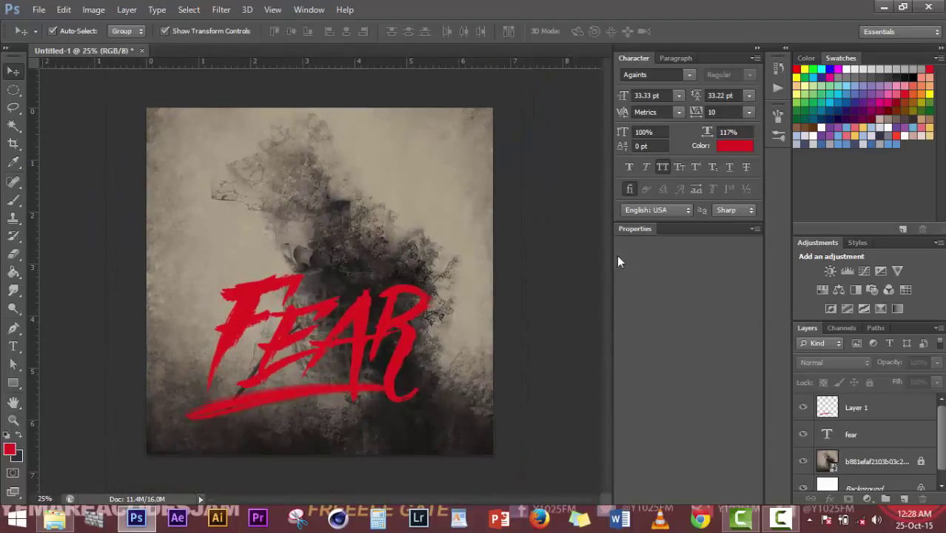
{"action": "left_click", "coordinate": [870, 461]}
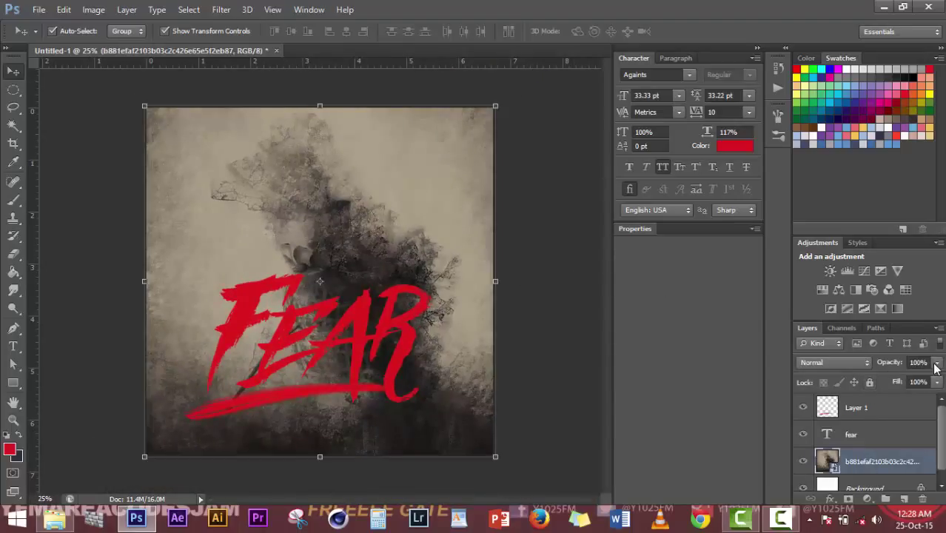
{"action": "left_click", "coordinate": [937, 364]}
{"action": "left_click", "coordinate": [903, 376]}
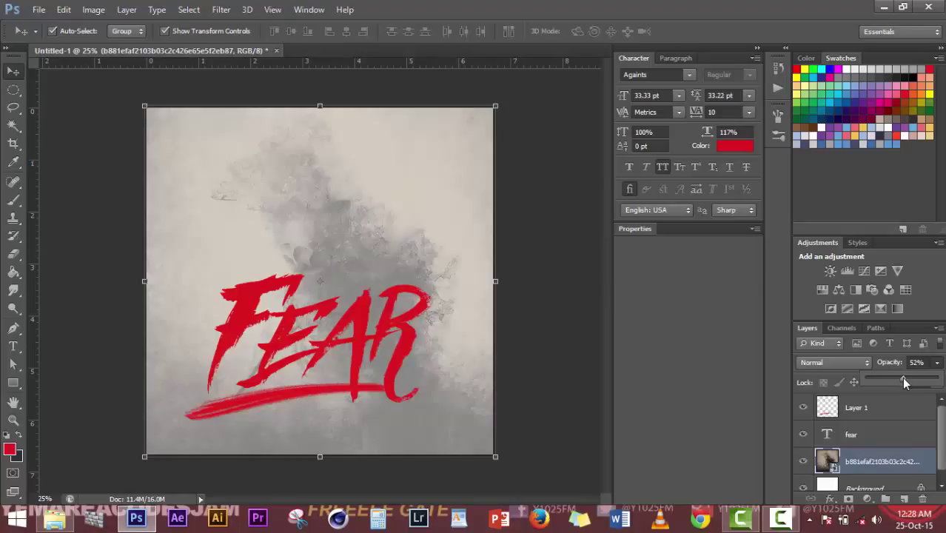
{"action": "left_click_drag", "start_coordinate": [904, 377], "coordinate": [912, 377]}
{"action": "left_click", "coordinate": [562, 216]}
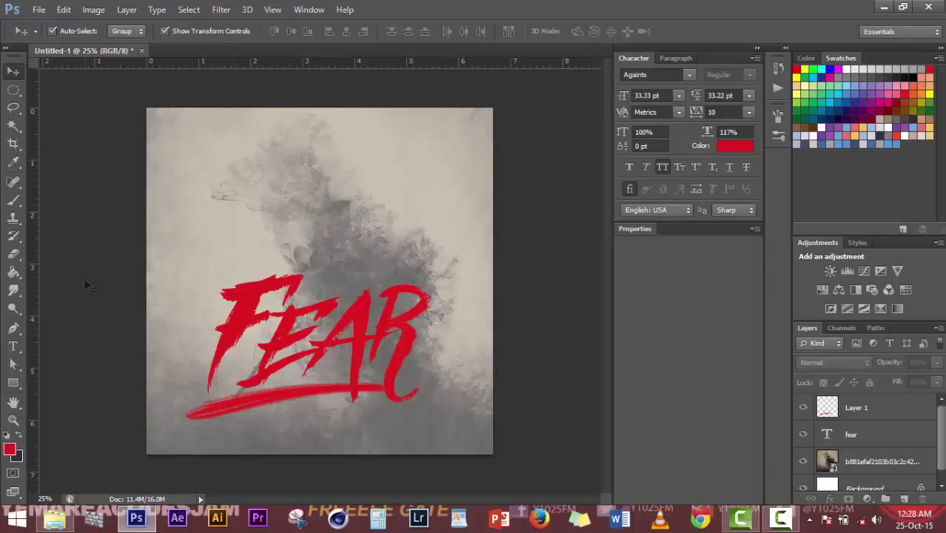
Add the artist's name as a new red text line in the upper-left area of the canvas.
{"action": "left_click", "coordinate": [15, 348]}
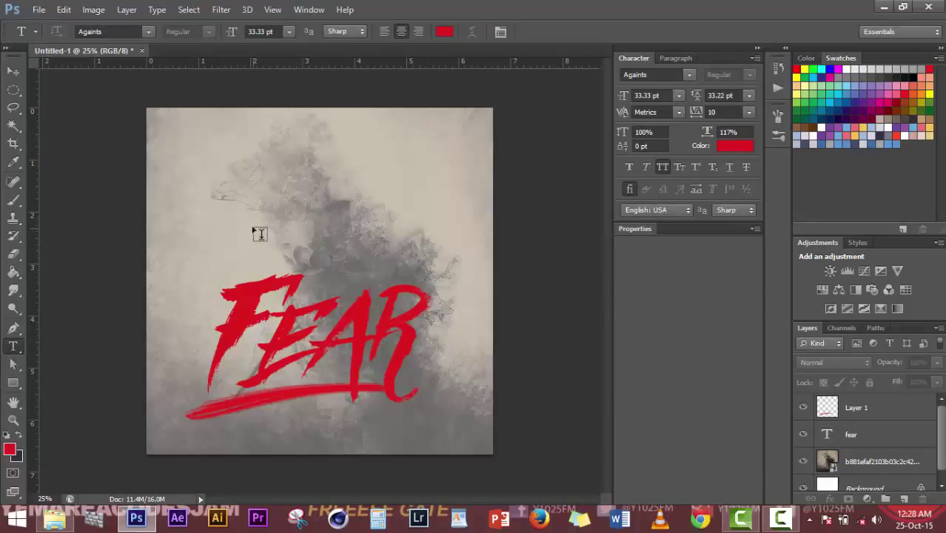
{"action": "left_click", "coordinate": [232, 198]}
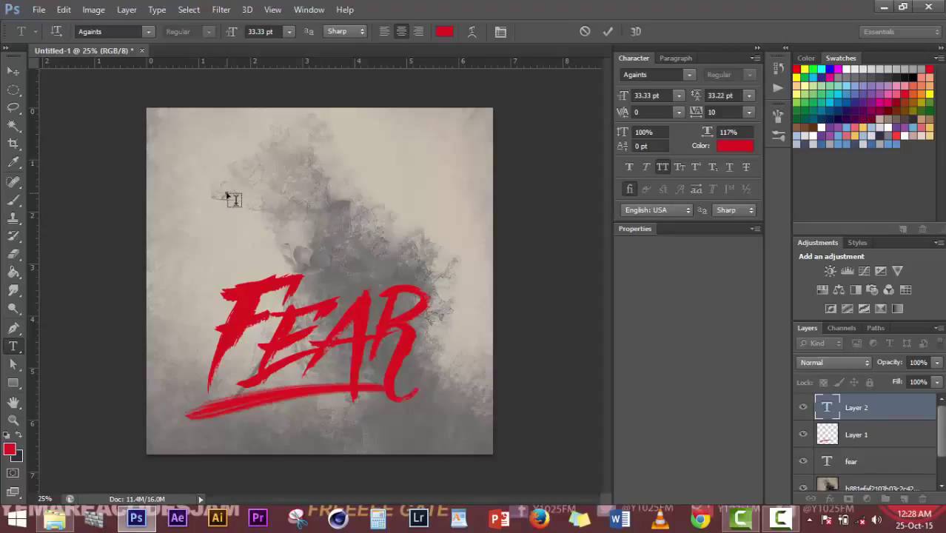
{"action": "type", "text": "KW"}
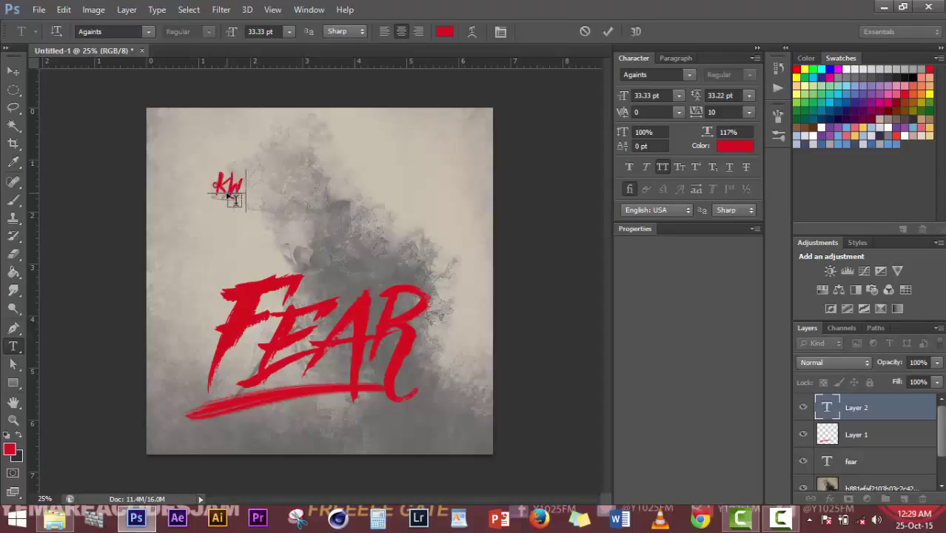
{"action": "type", "text": "EKU"}
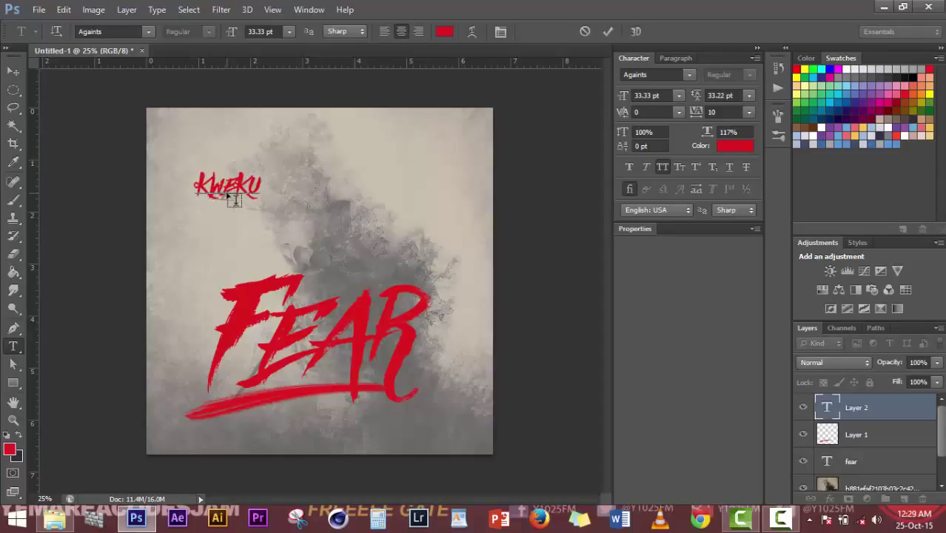
{"action": "type", "text": "DENTIUM"}
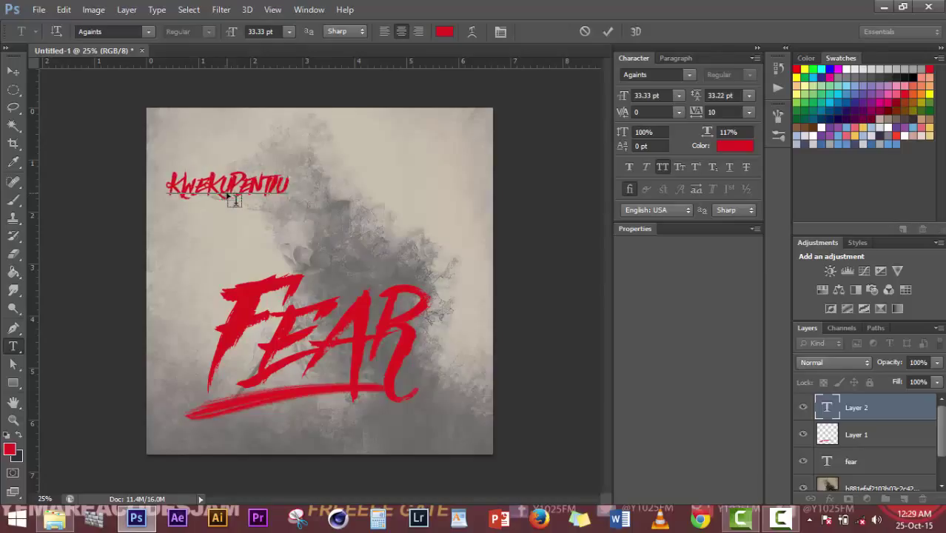
{"action": "left_click", "coordinate": [608, 30]}
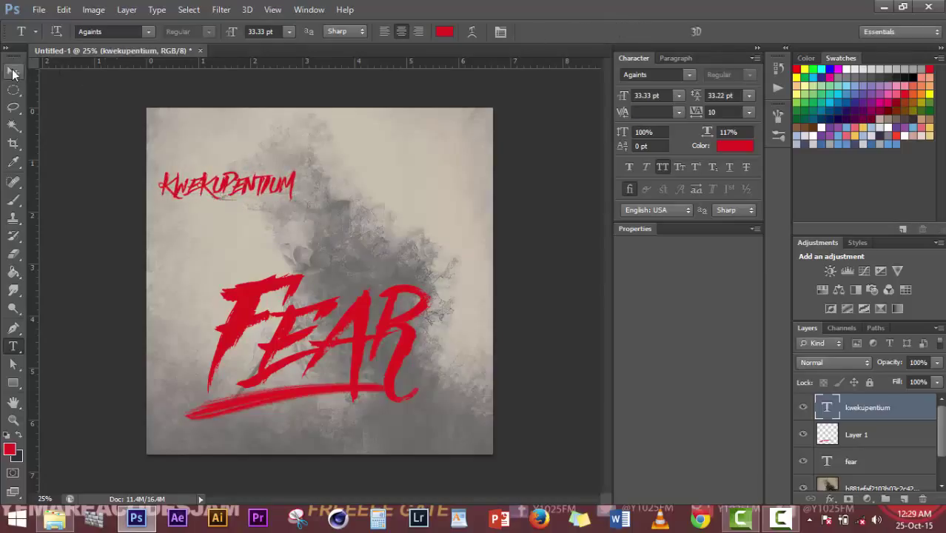
Change the artist name text's font to Agency FB.
{"action": "left_click", "coordinate": [13, 68]}
{"action": "left_click", "coordinate": [13, 346]}
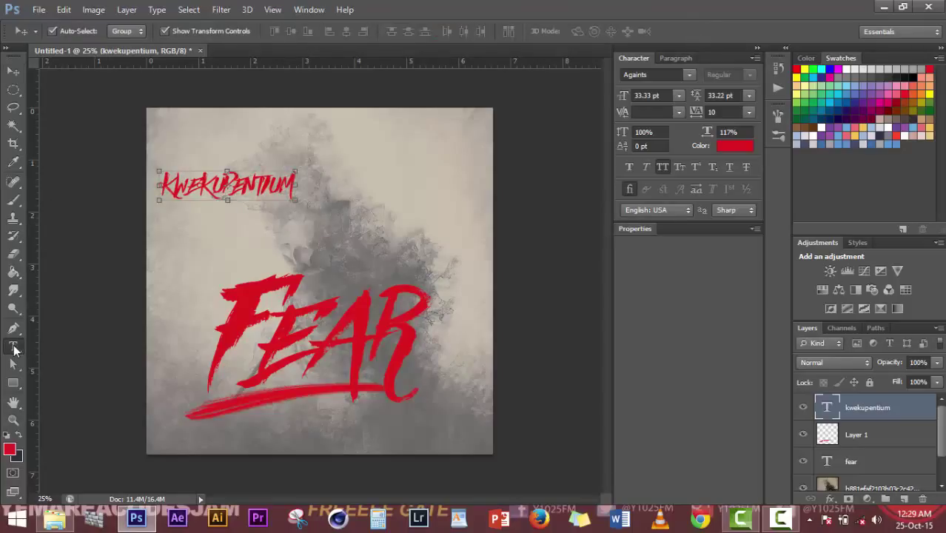
{"action": "left_click", "coordinate": [118, 32]}
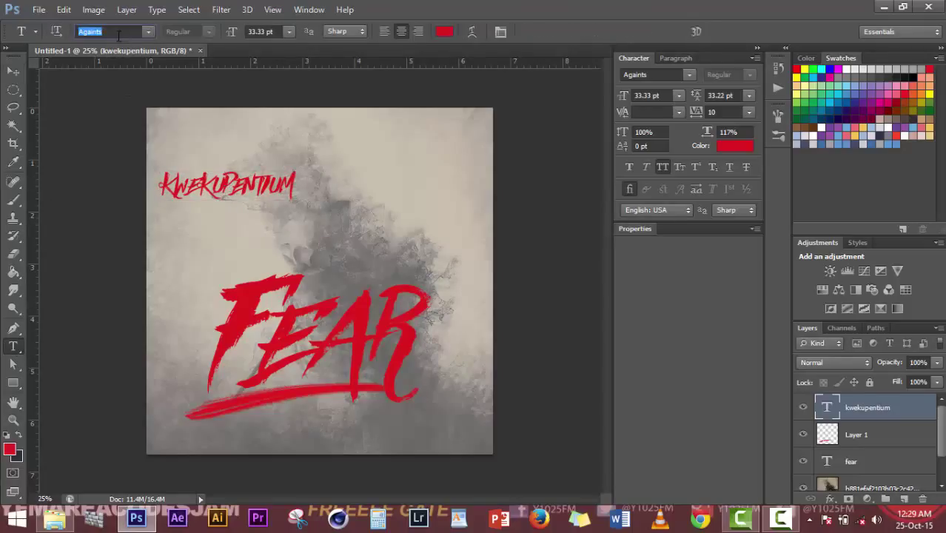
{"action": "type", "text": "Times New Rom..."}
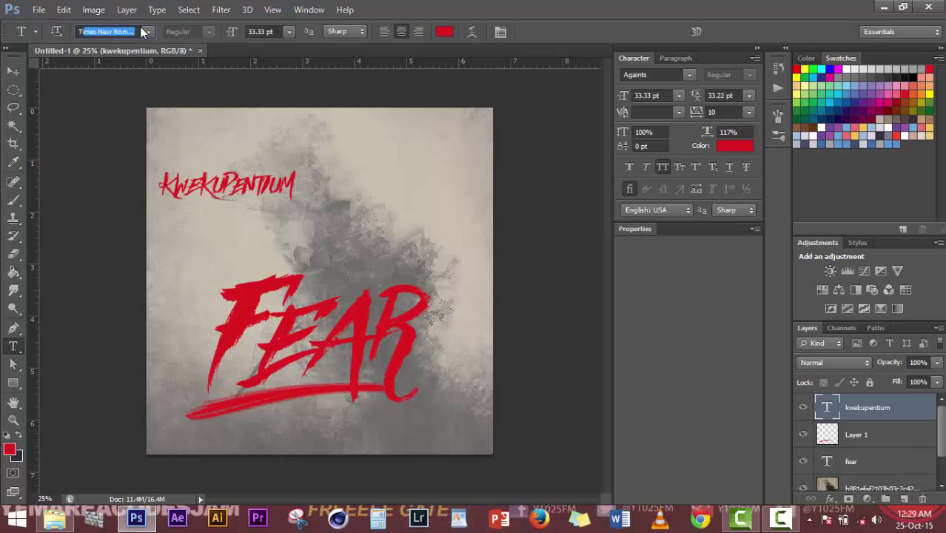
{"action": "left_click", "coordinate": [148, 32]}
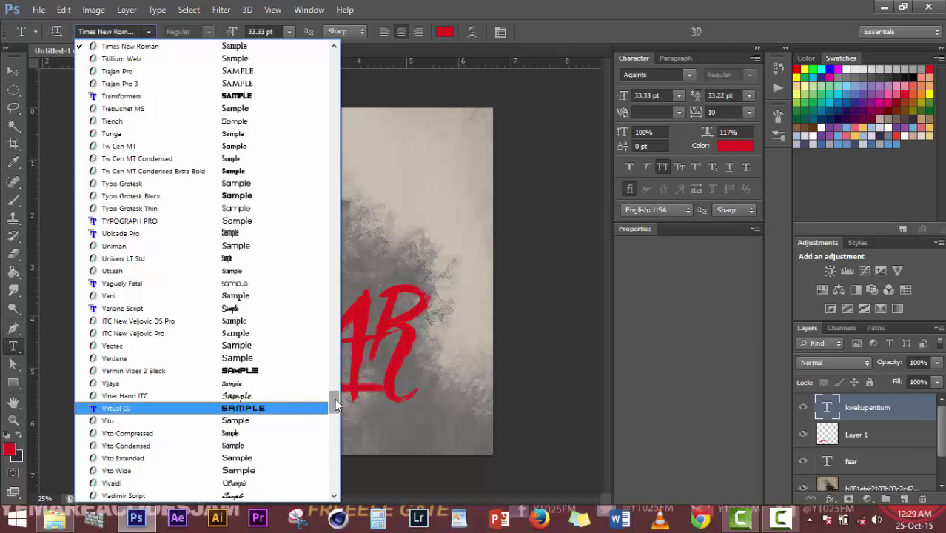
{"action": "left_click_drag", "start_coordinate": [335, 403], "coordinate": [335, 415]}
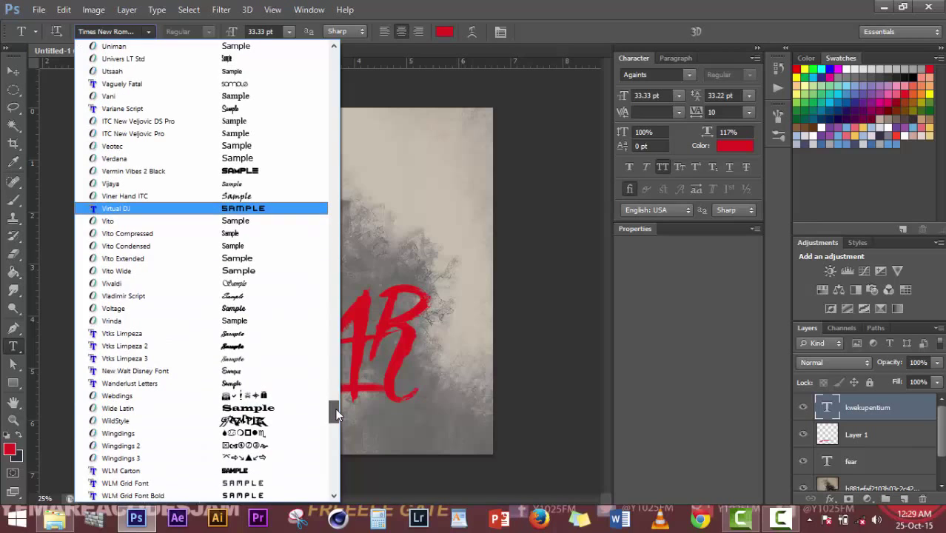
{"action": "left_click_drag", "start_coordinate": [336, 414], "coordinate": [279, 46]}
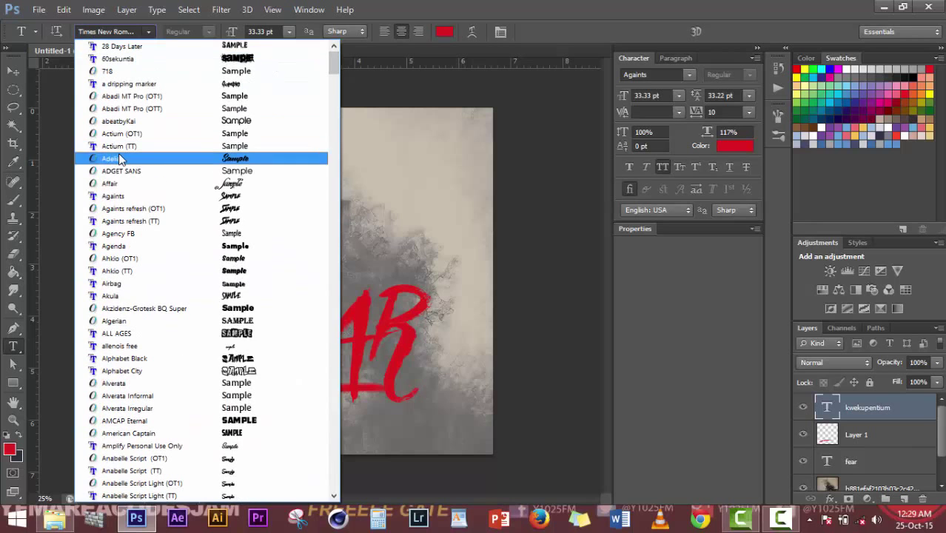
{"action": "left_click", "coordinate": [118, 234]}
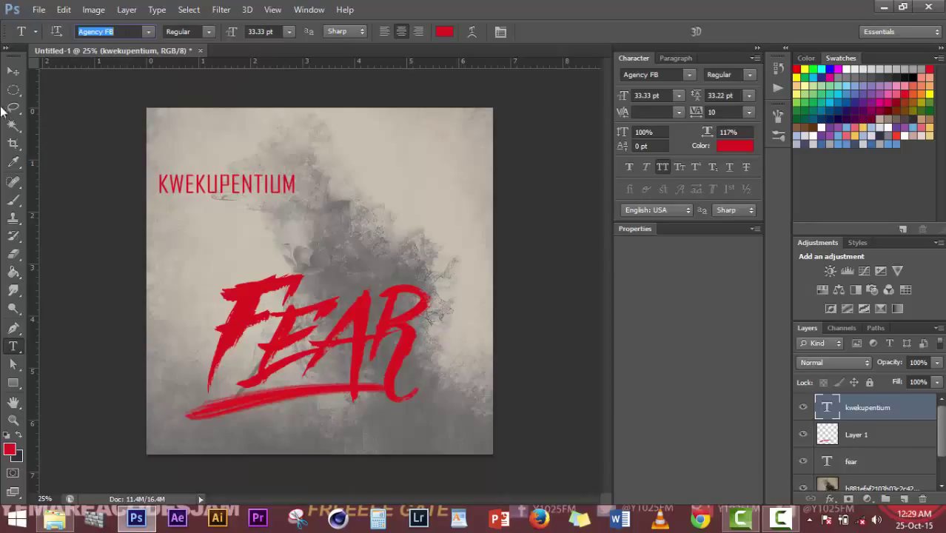
Move the artist name to just above the FEAR title and recolor it near-black (#0f0d0d).
{"action": "left_click", "coordinate": [11, 70]}
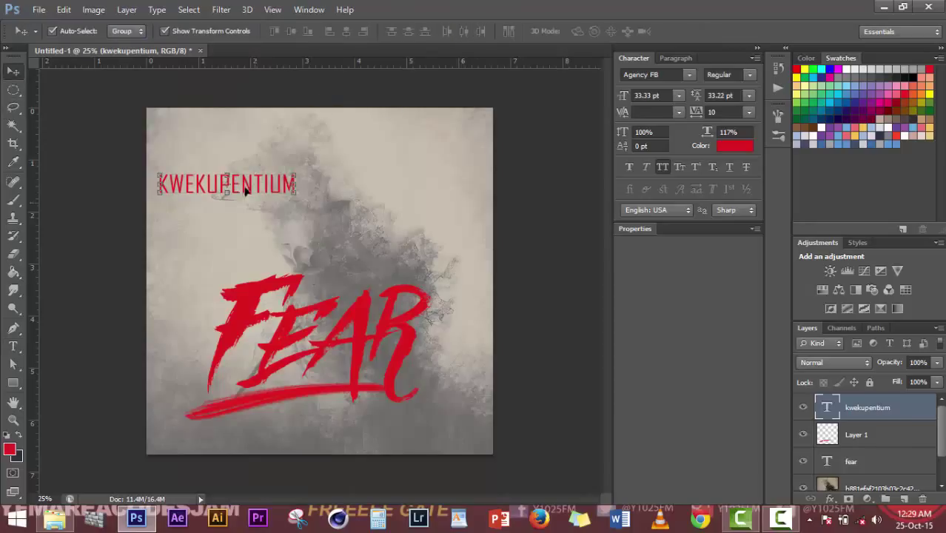
{"action": "left_click_drag", "start_coordinate": [250, 189], "coordinate": [348, 258]}
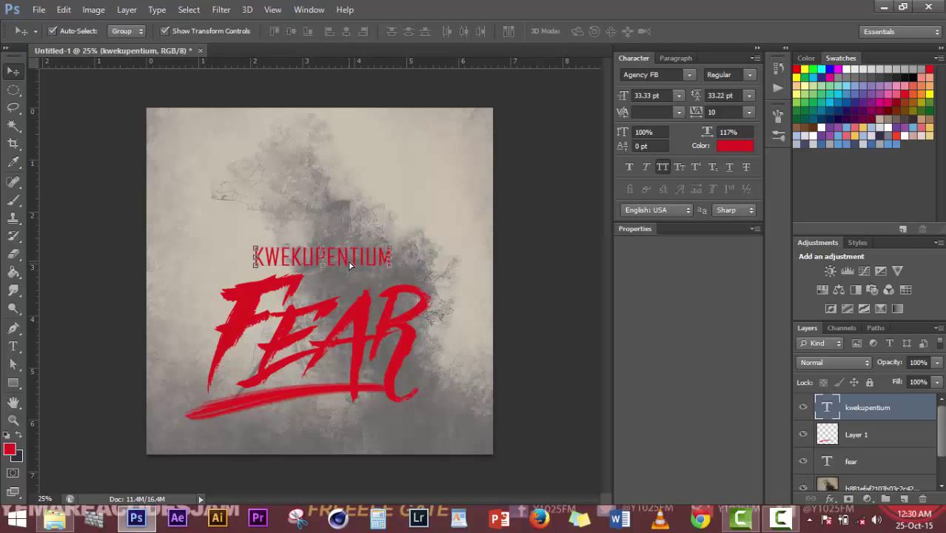
{"action": "left_click", "coordinate": [732, 148]}
{"action": "left_click", "coordinate": [585, 244]}
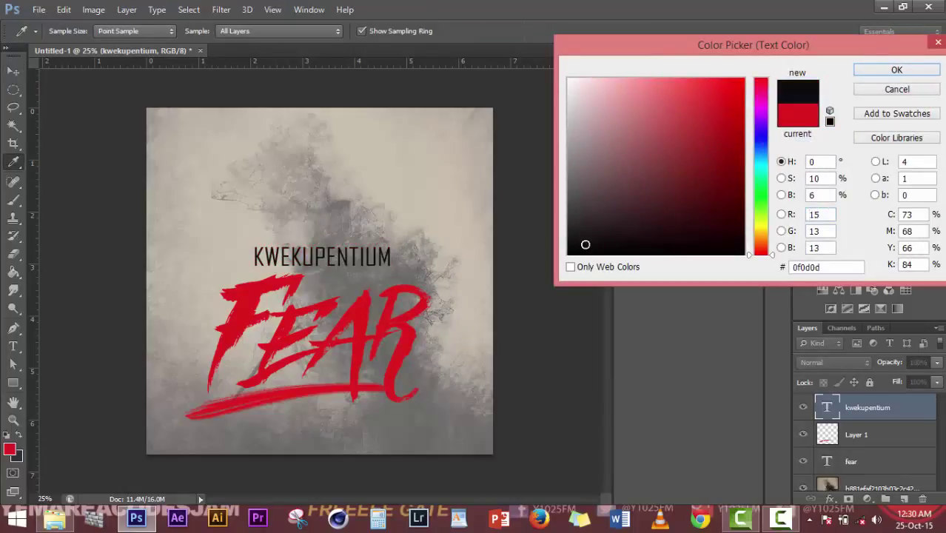
{"action": "left_click", "coordinate": [897, 72]}
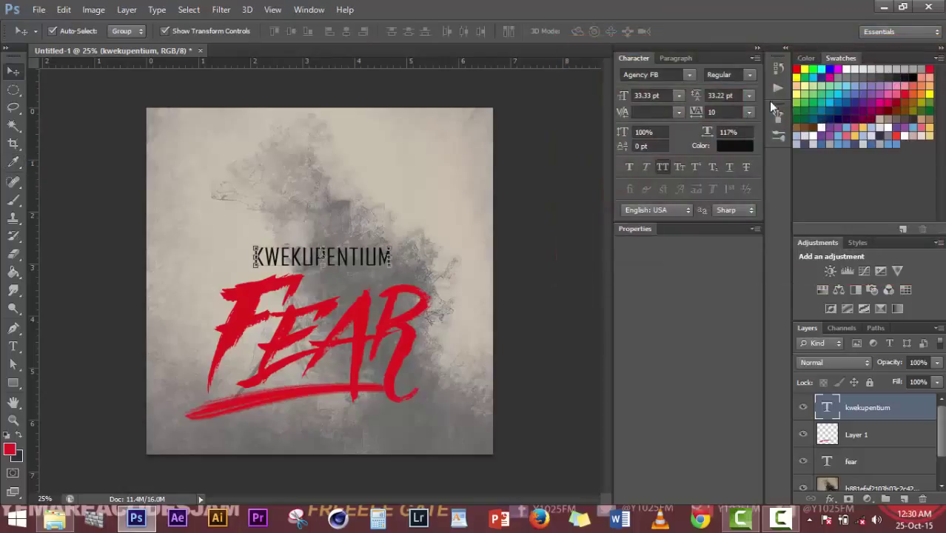
{"action": "left_click", "coordinate": [555, 284]}
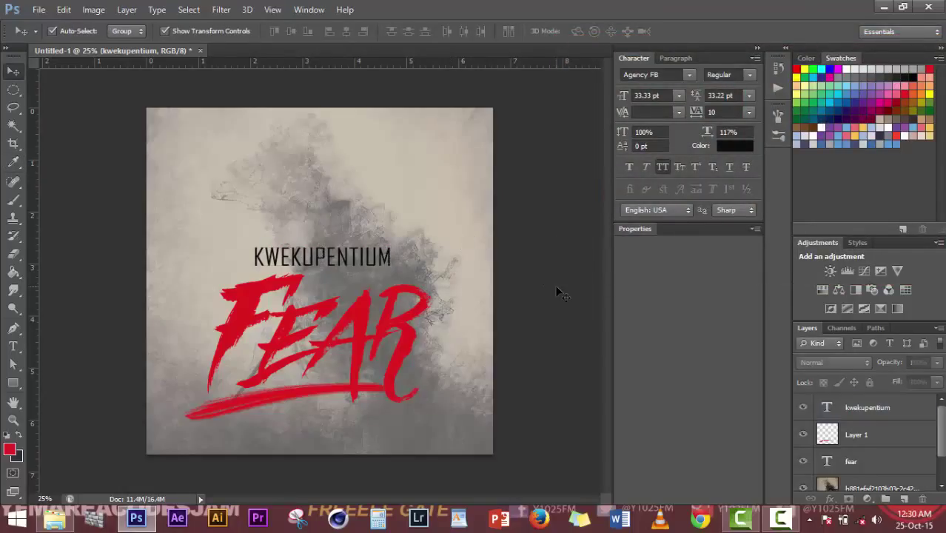
Move the artist name to the canvas's top edge and set its font size to 19.33 pt.
{"action": "left_click", "coordinate": [331, 263]}
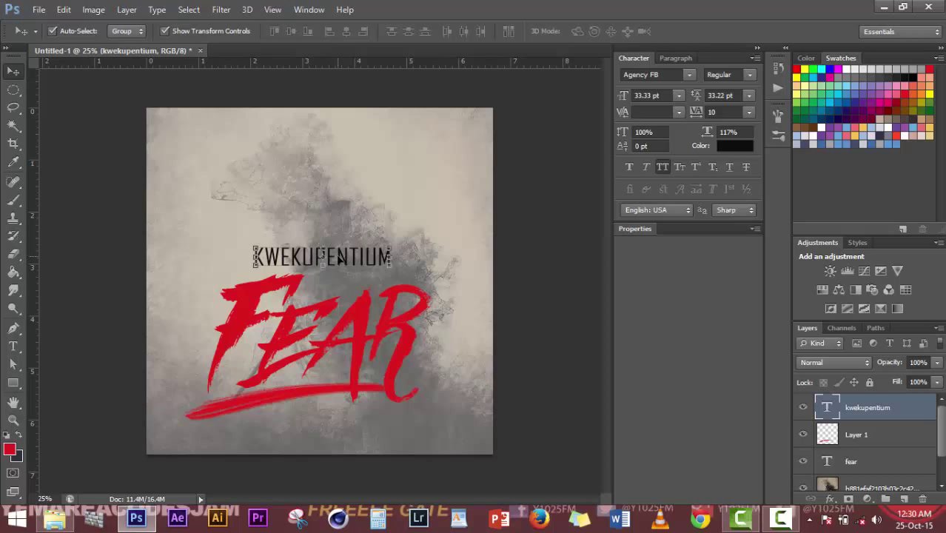
{"action": "left_click_drag", "start_coordinate": [338, 259], "coordinate": [345, 124]}
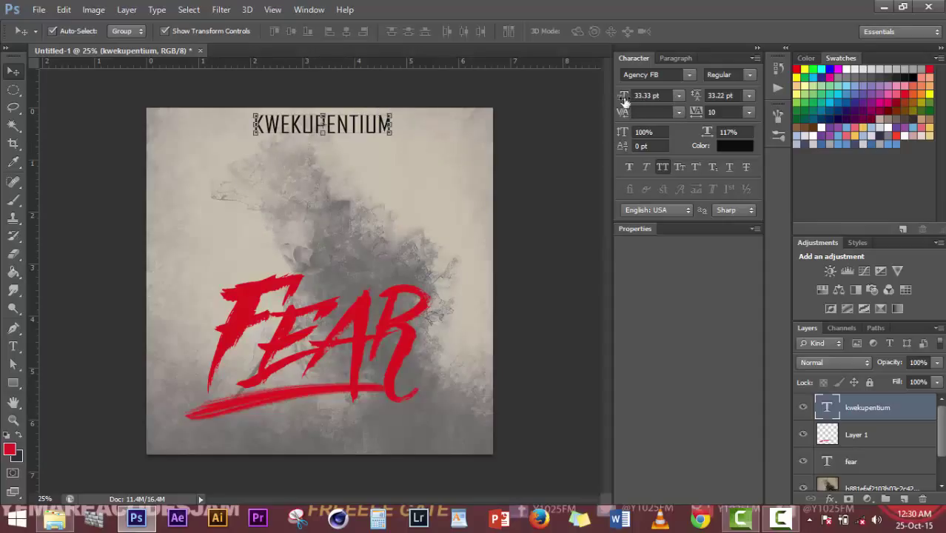
{"action": "mouse_move", "coordinate": [624, 100]}
{"action": "left_mouse_down"}
{"action": "mouse_move", "coordinate": [610, 112]}
{"action": "mouse_move", "coordinate": [629, 96]}
{"action": "left_mouse_up"}
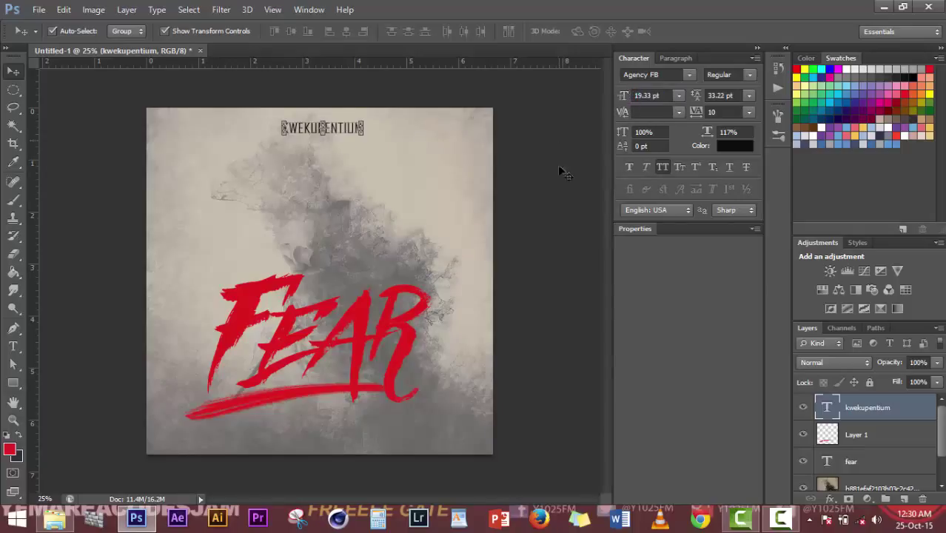
{"action": "left_click", "coordinate": [540, 191]}
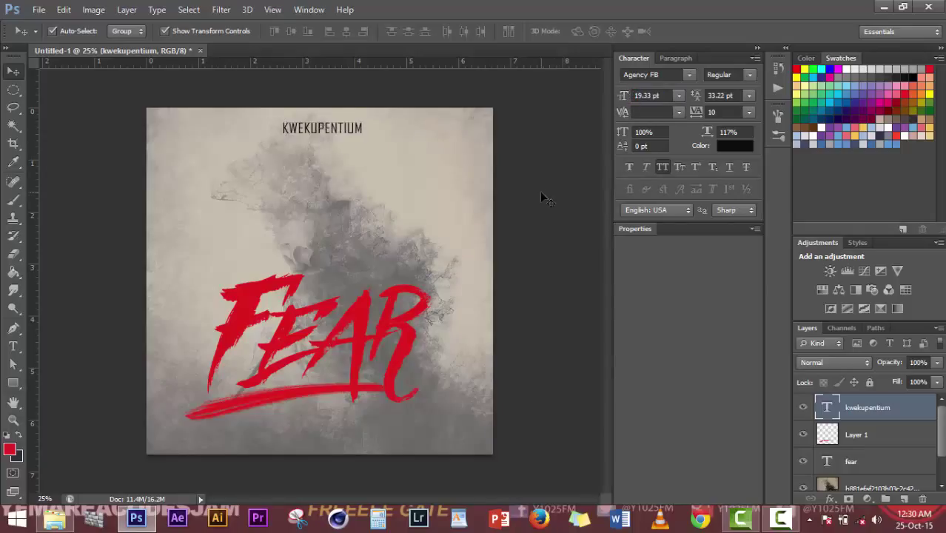
Move the artist name down to just above the EA of FEAR and place a copy of it below the underline stroke.
{"action": "left_click", "coordinate": [326, 131]}
{"action": "left_click_drag", "start_coordinate": [326, 132], "coordinate": [353, 282]}
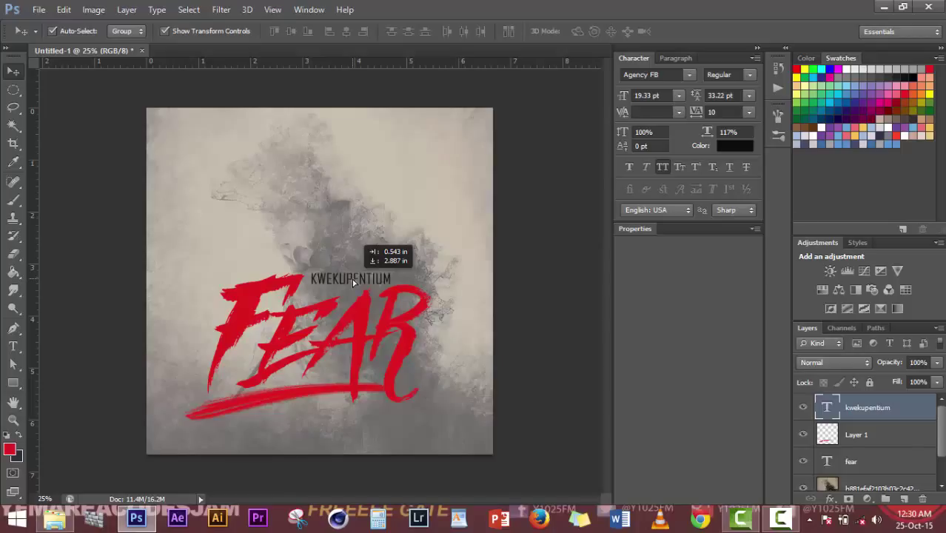
{"action": "left_click_drag", "start_coordinate": [352, 278], "coordinate": [344, 423]}
{"action": "key", "text": "t"}
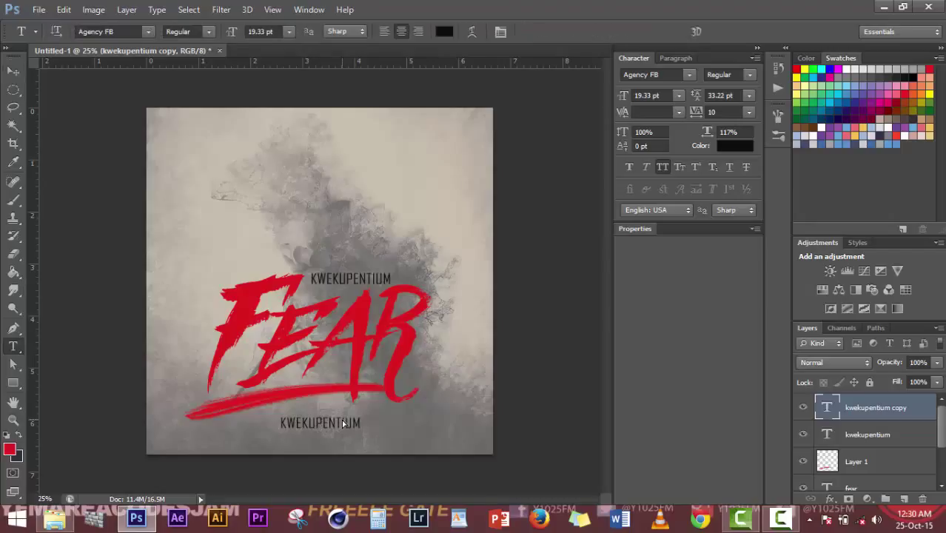
{"action": "double_click", "coordinate": [345, 340]}
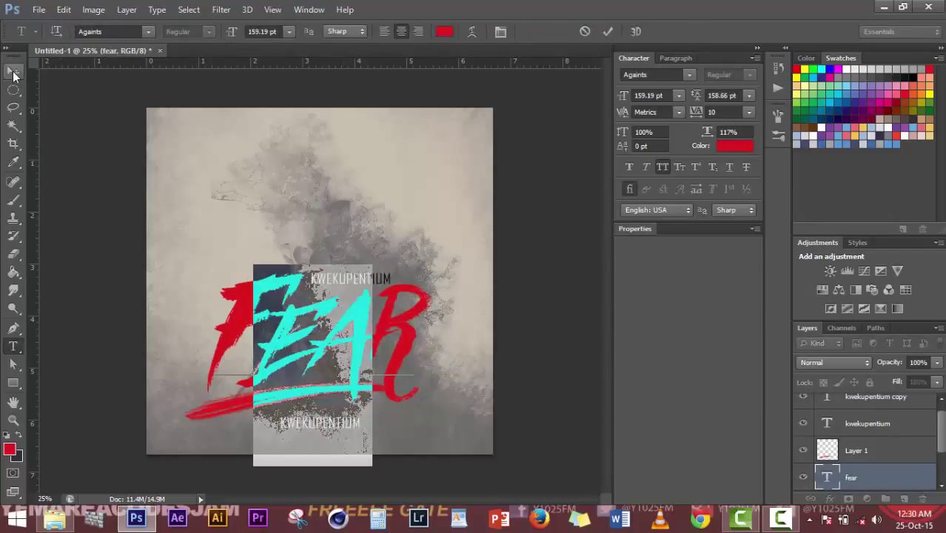
{"action": "left_click", "coordinate": [13, 71]}
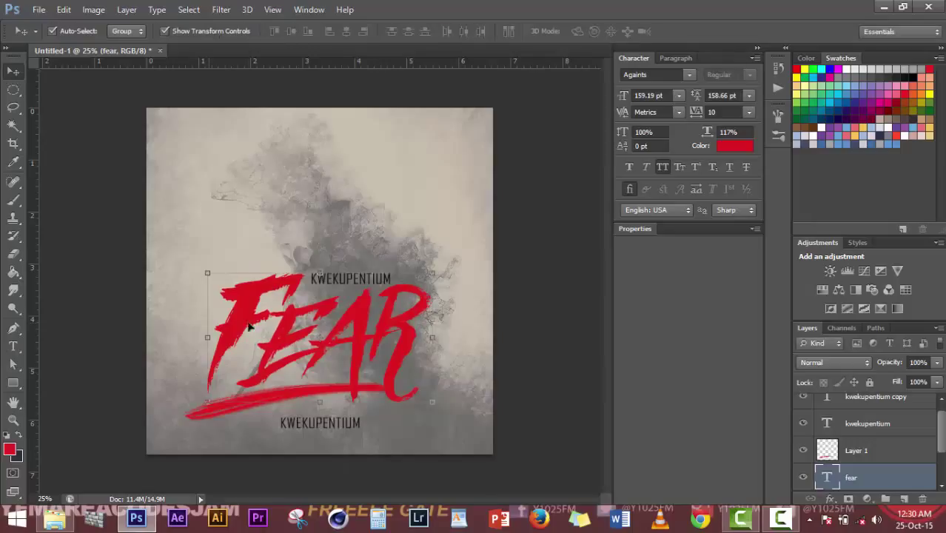
Replace the text of the artist name copy below the underline stroke with "PROD. BY KP".
{"action": "left_click", "coordinate": [356, 430]}
{"action": "key", "text": "t"}
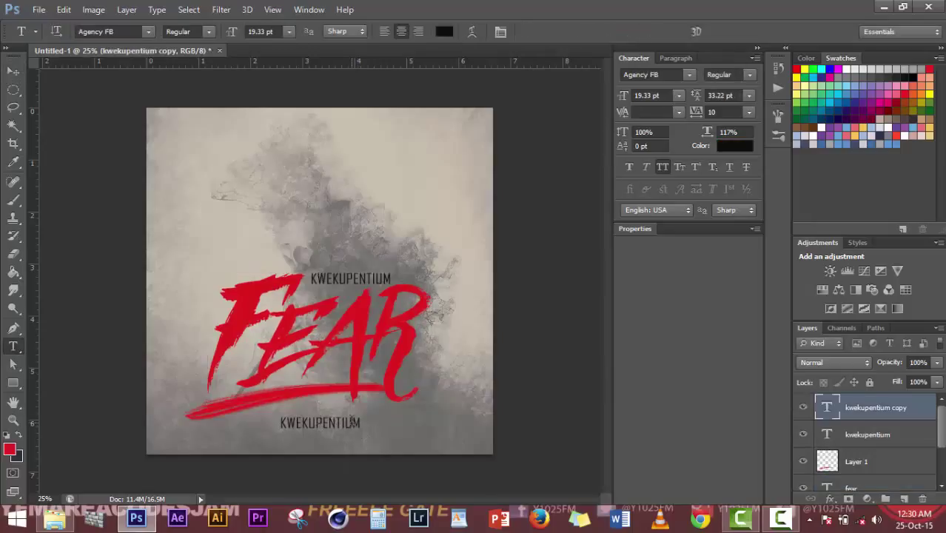
{"action": "left_click_drag", "start_coordinate": [354, 424], "coordinate": [256, 436]}
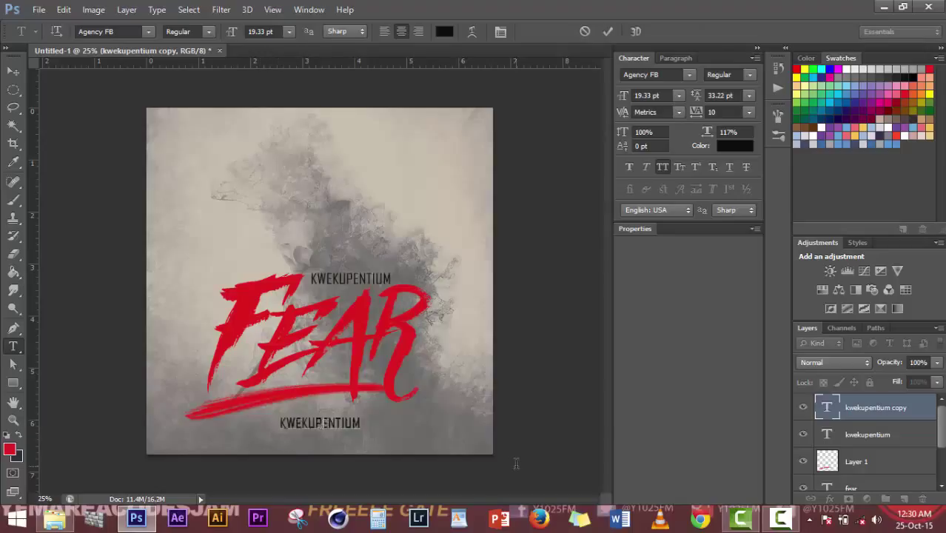
{"action": "type", "text": "BROD"}
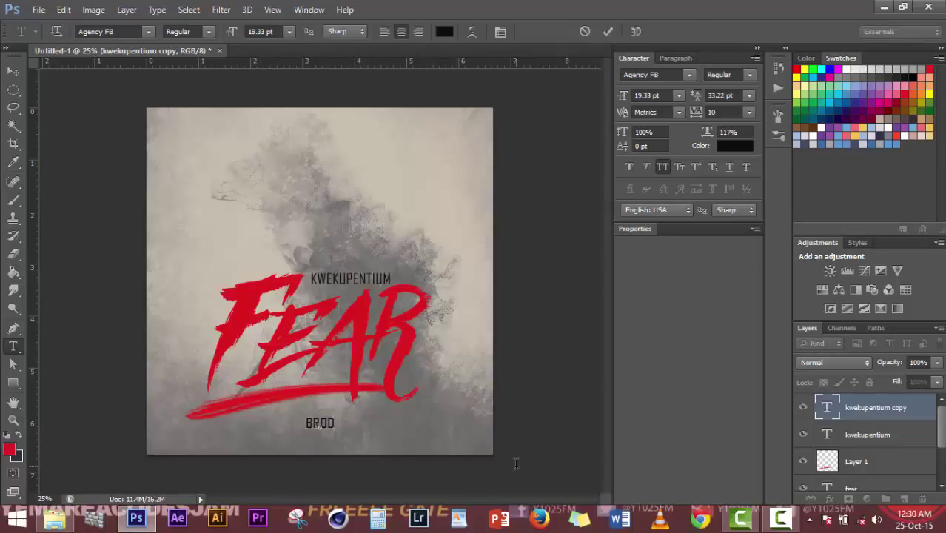
{"action": "key", "text": "BackSpace"}
{"action": "key", "text": "BackSpace"}
{"action": "key", "text": "BackSpace"}
{"action": "key", "text": "BackSpace"}
{"action": "type", "text": "PROD. BY"}
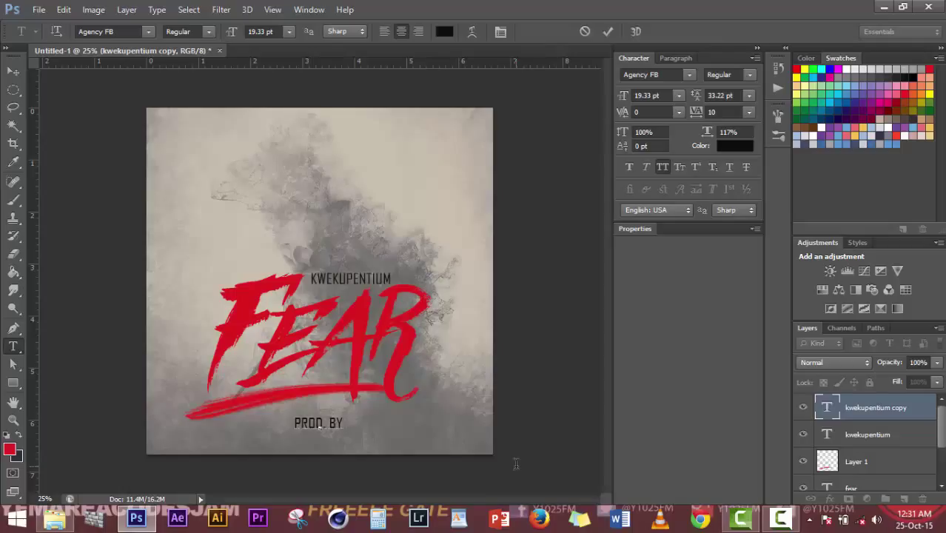
{"action": "type", "text": " KP"}
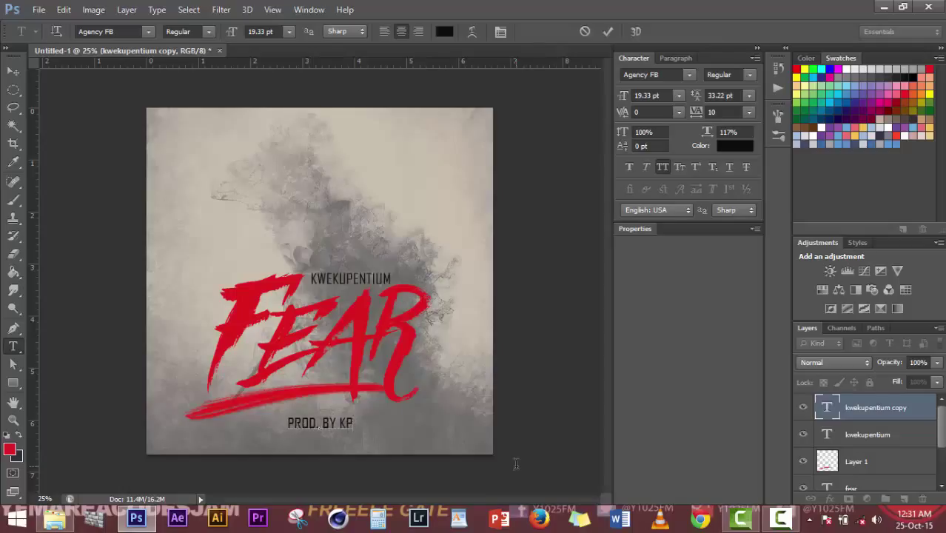
{"action": "left_click", "coordinate": [606, 31]}
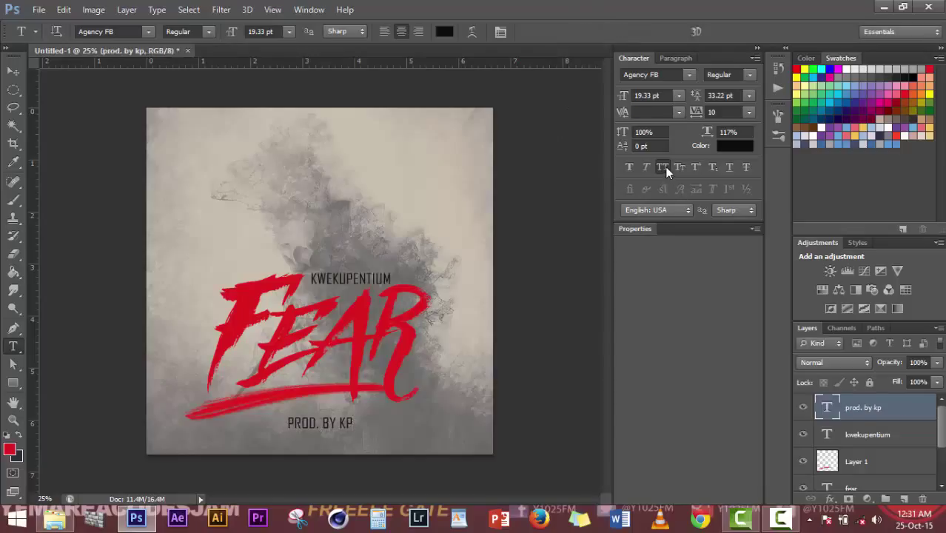
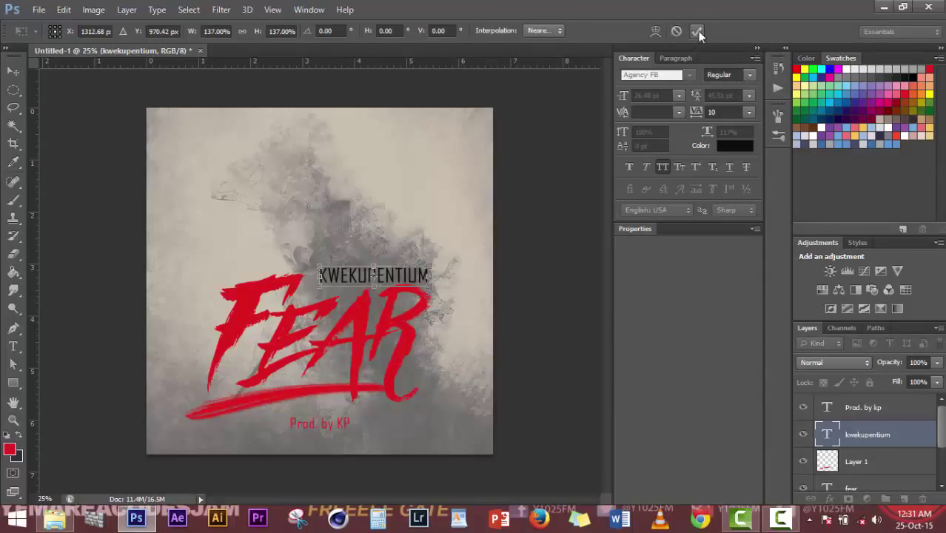
Apply the 137% enlargement of the artist name above the FEAR title and set its font style to Bold.
{"action": "left_click", "coordinate": [696, 32]}
{"action": "left_click", "coordinate": [749, 75]}
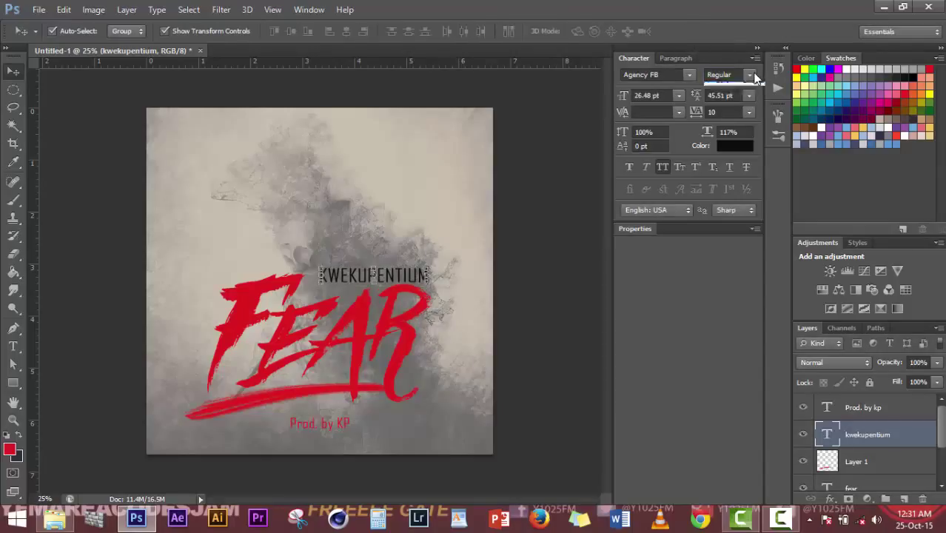
{"action": "left_click", "coordinate": [730, 99]}
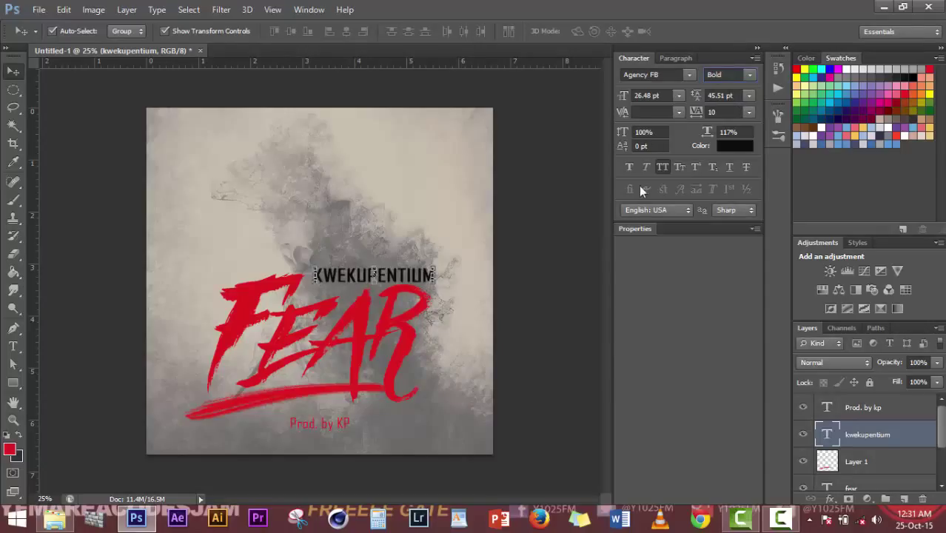
Recolor the artist name text white (#ffffff).
{"action": "left_click", "coordinate": [730, 146]}
{"action": "left_click_drag", "start_coordinate": [729, 151], "coordinate": [489, 41]}
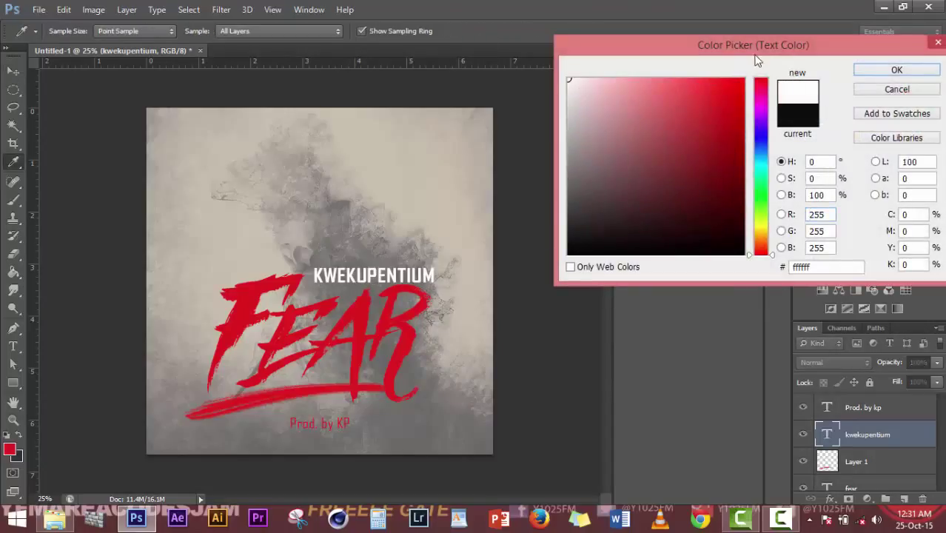
{"action": "left_click", "coordinate": [885, 69]}
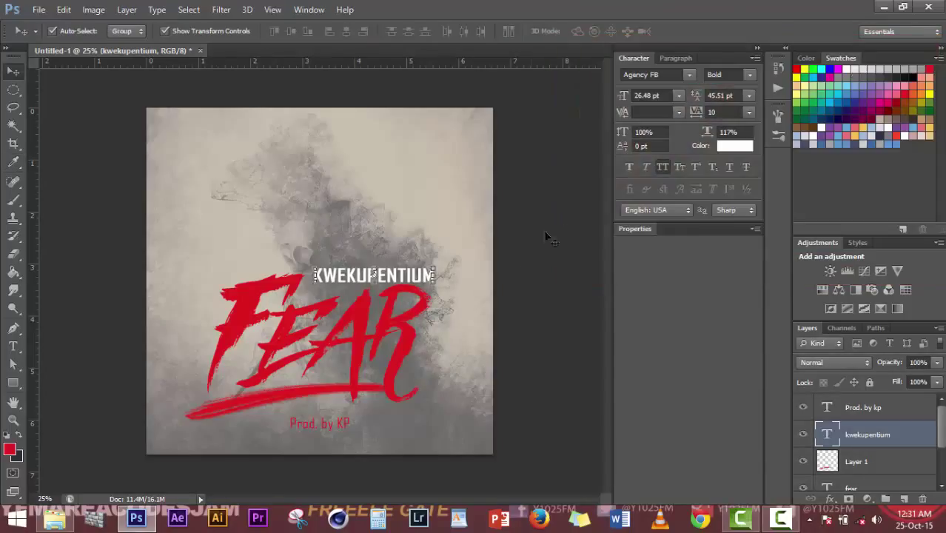
{"action": "left_click", "coordinate": [559, 280]}
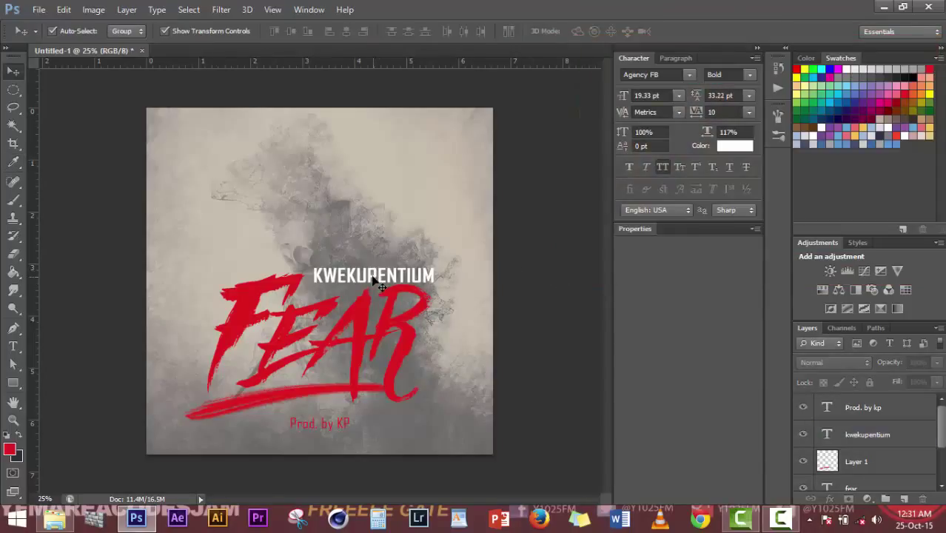
Move the artist name up and left so it sits centered above the FEAR title, and change its font to Againts.
{"action": "left_click_drag", "start_coordinate": [346, 257], "coordinate": [295, 235]}
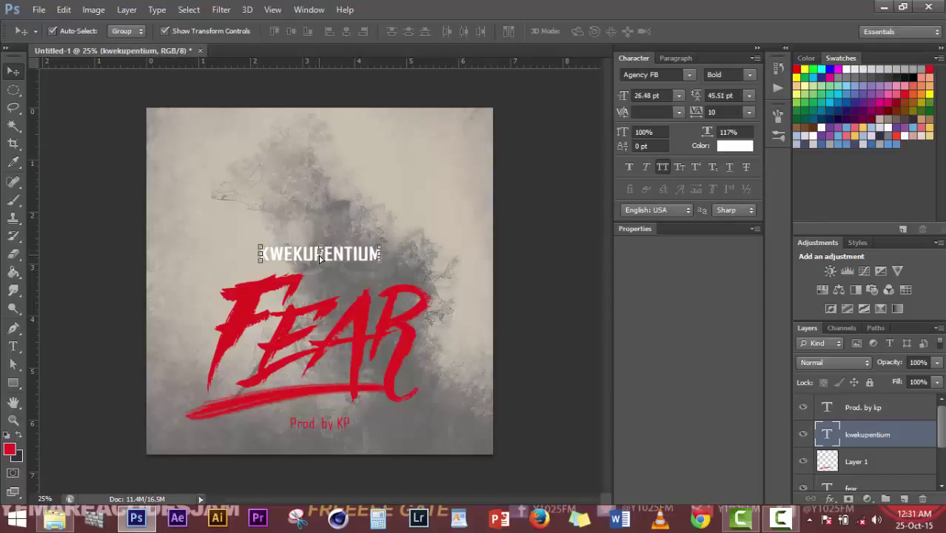
{"action": "left_click", "coordinate": [666, 76]}
{"action": "type", "text": "a dripping mar..."}
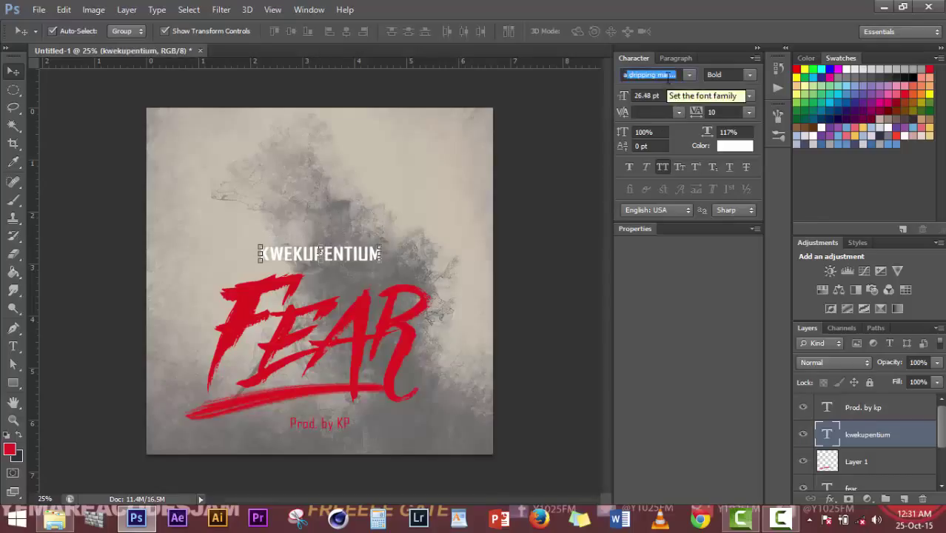
{"action": "key", "text": "Return"}
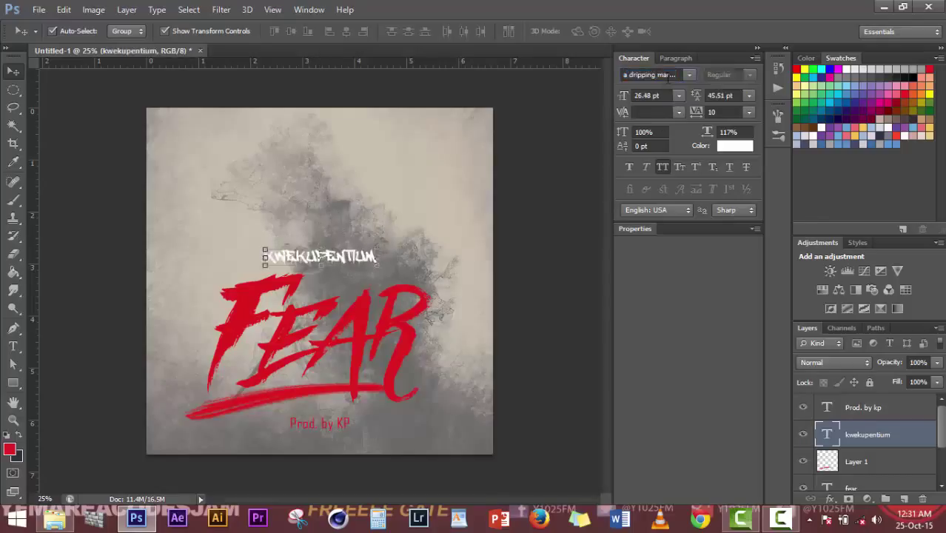
{"action": "left_click", "coordinate": [691, 75]}
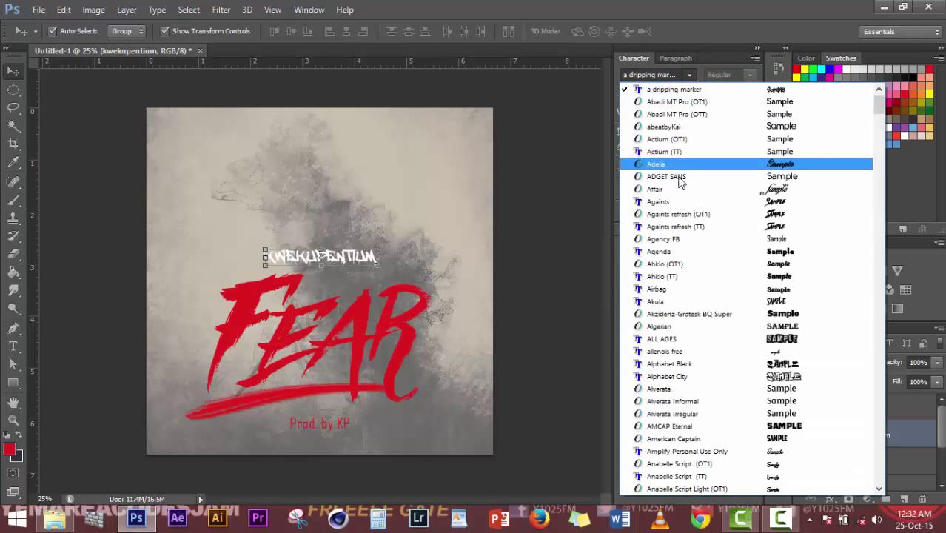
{"action": "left_click", "coordinate": [676, 202]}
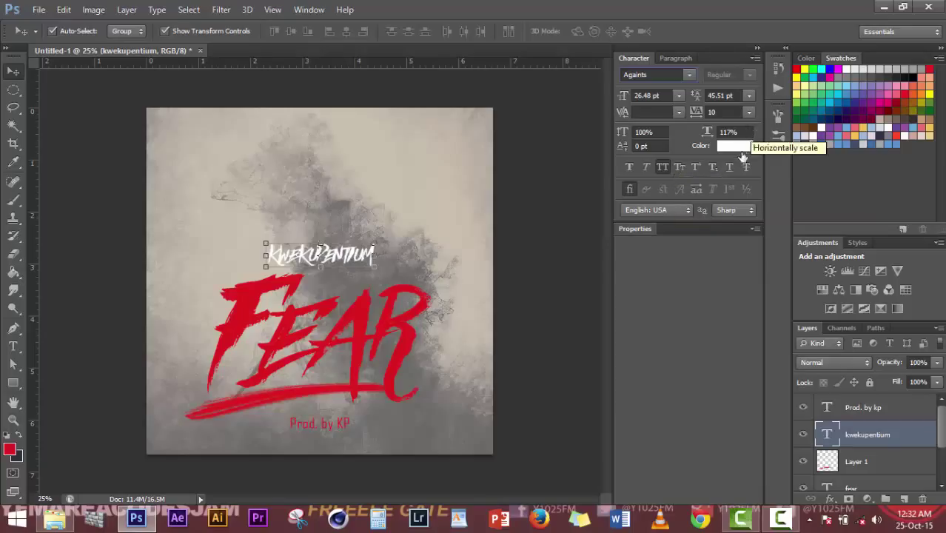
{"action": "left_click", "coordinate": [570, 296]}
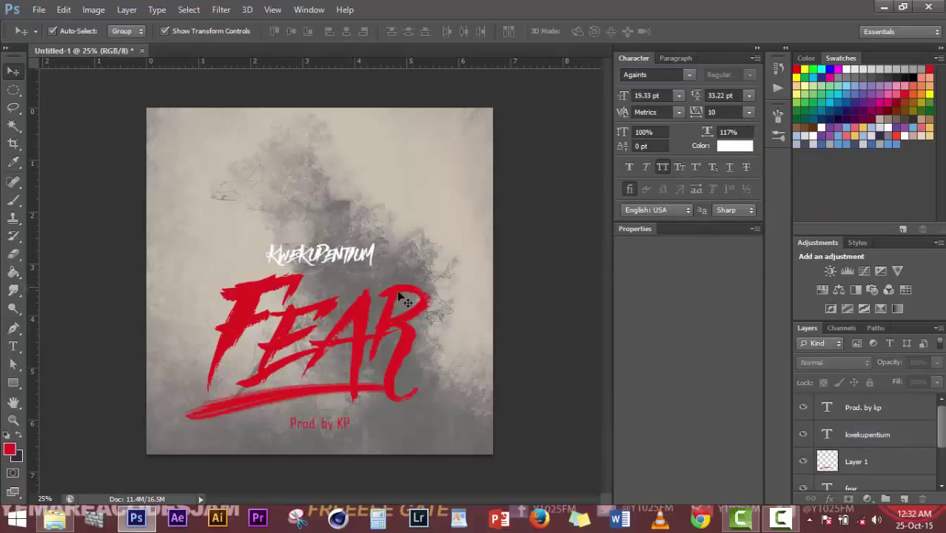
Recolor the artist name text near-black (#0f0f0f).
{"action": "left_click", "coordinate": [356, 254]}
{"action": "left_click", "coordinate": [728, 147]}
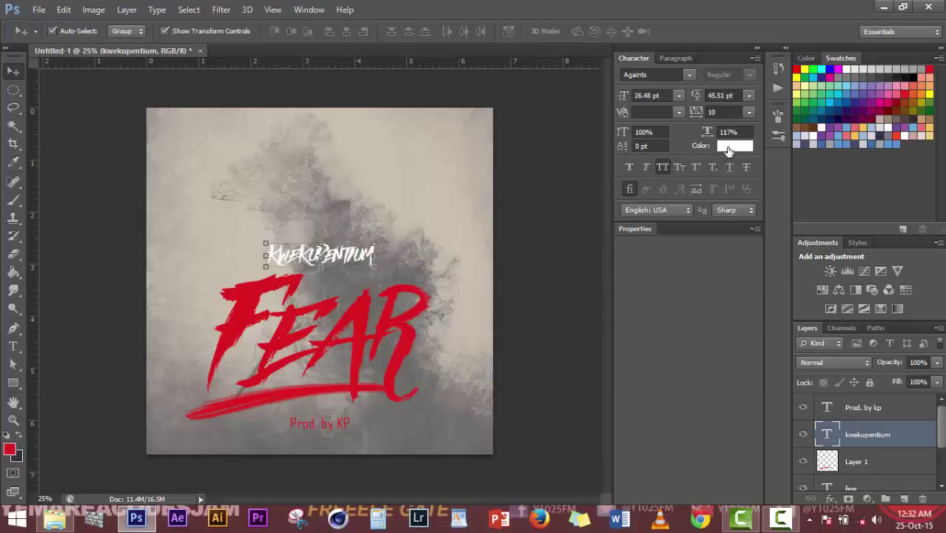
{"action": "left_click", "coordinate": [726, 211]}
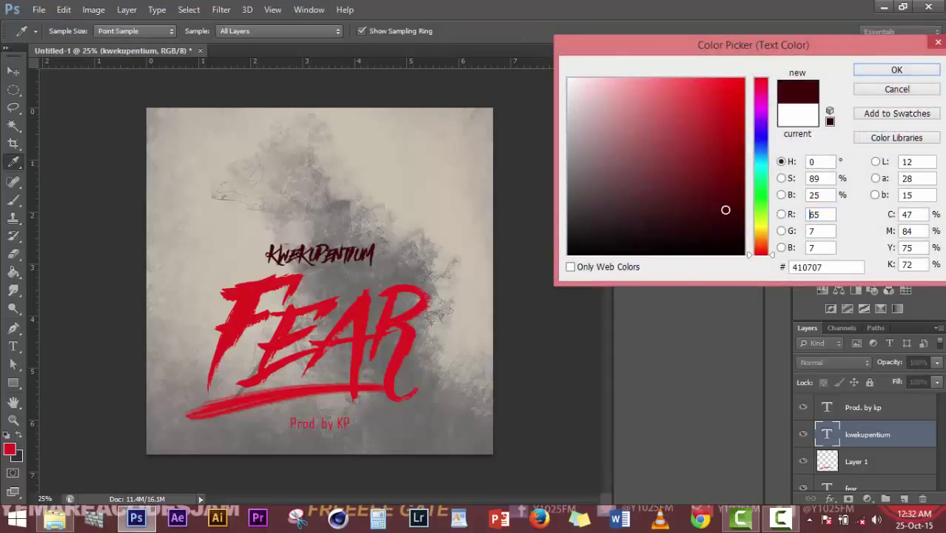
{"action": "left_click", "coordinate": [567, 245]}
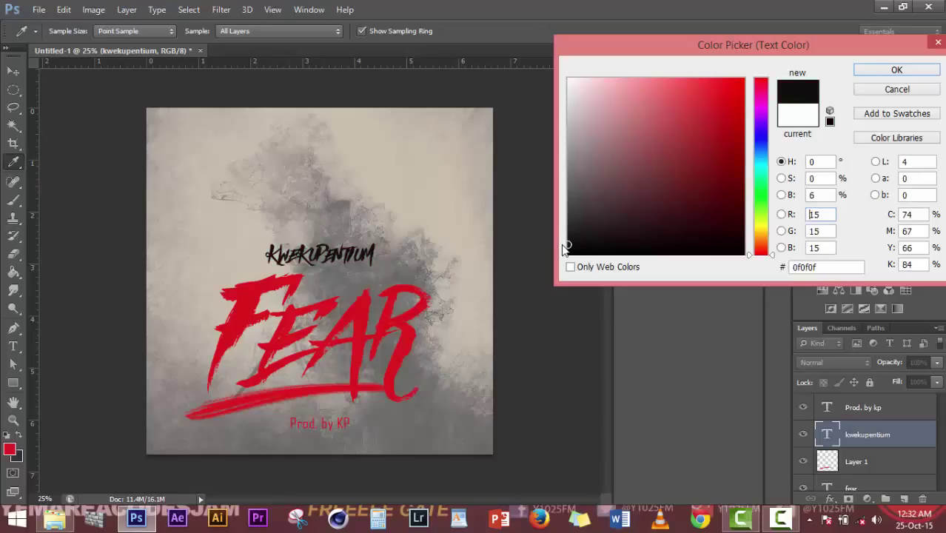
{"action": "left_click", "coordinate": [878, 70]}
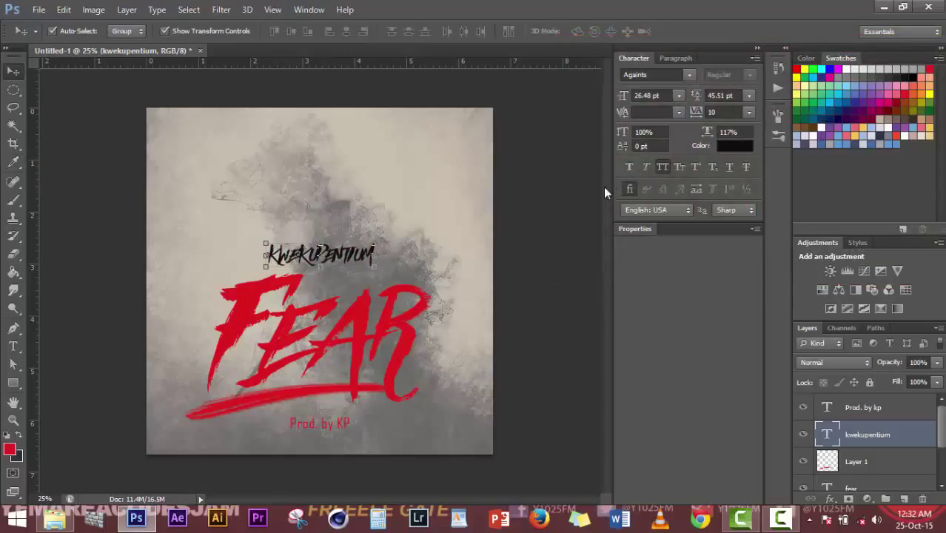
Scale the artist name proportionally to about 146% and position it just above the FEAR title.
{"action": "key", "text": "ctrl+t"}
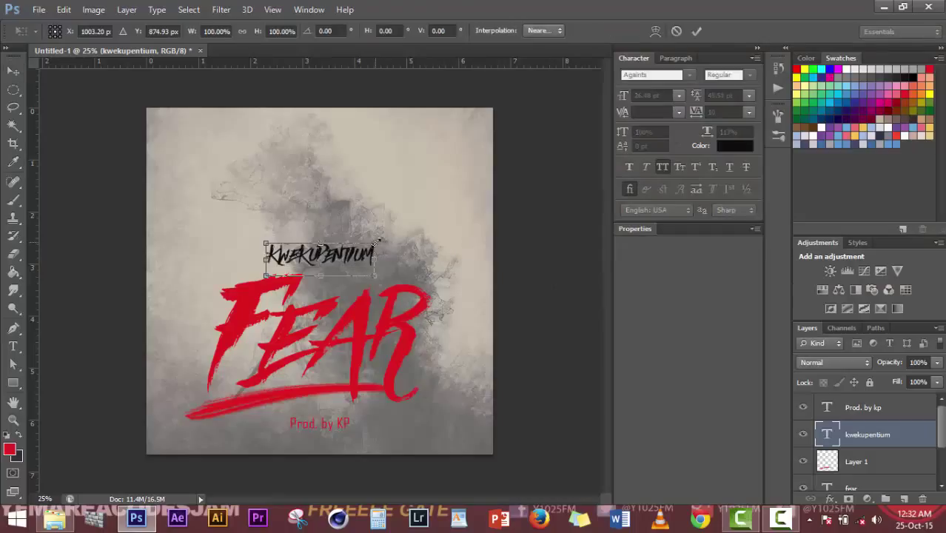
{"action": "left_click_drag", "start_coordinate": [377, 241], "coordinate": [401, 236]}
{"action": "mouse_move", "coordinate": [365, 264]}
{"action": "left_mouse_down"}
{"action": "mouse_move", "coordinate": [374, 219]}
{"action": "mouse_move", "coordinate": [385, 225]}
{"action": "mouse_move", "coordinate": [368, 240]}
{"action": "mouse_move", "coordinate": [379, 260]}
{"action": "left_mouse_up"}
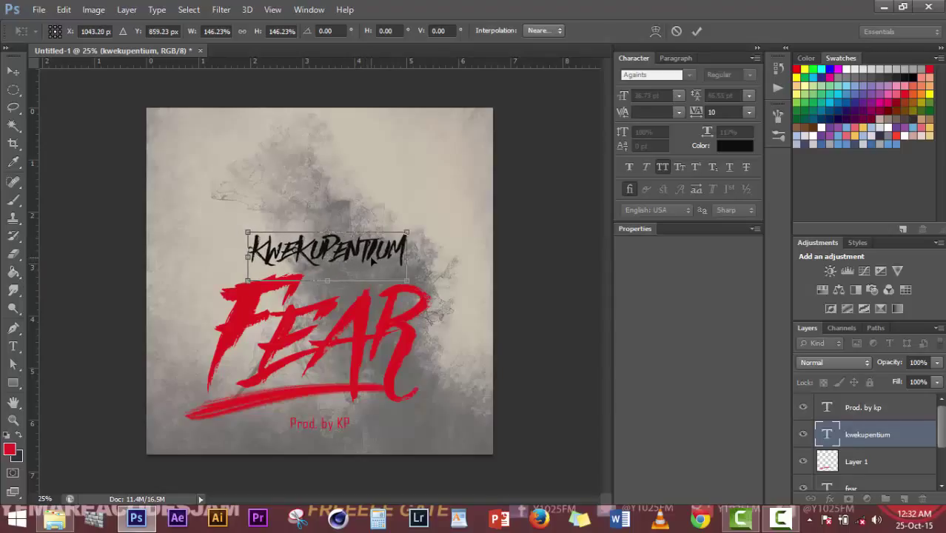
{"action": "left_click", "coordinate": [699, 29]}
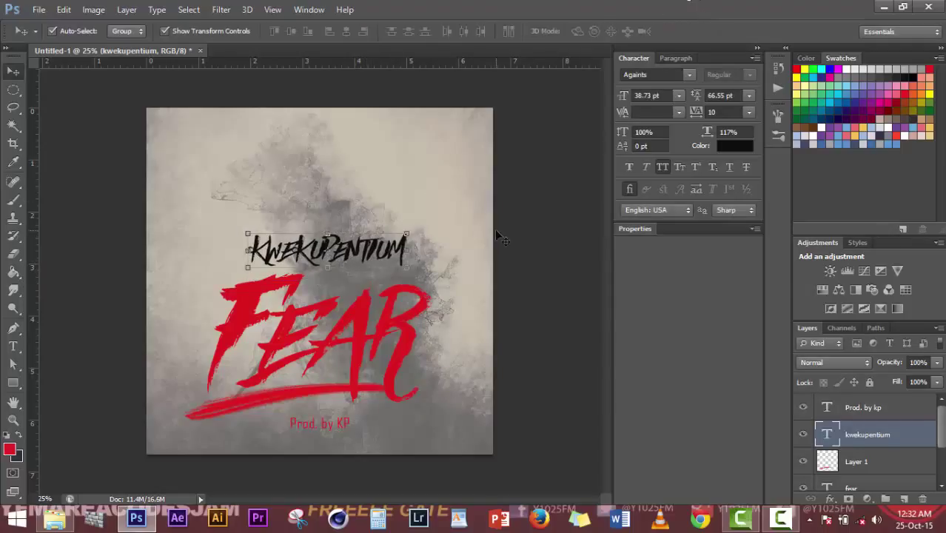
{"action": "left_click", "coordinate": [494, 229]}
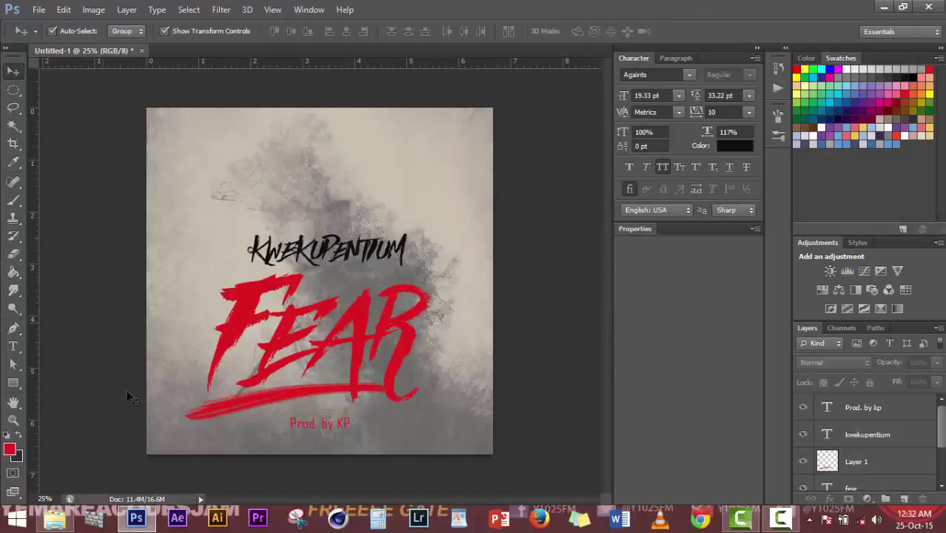
Nudge the producer credit slightly up toward the underline stroke and a little to the right.
{"action": "left_click", "coordinate": [303, 434]}
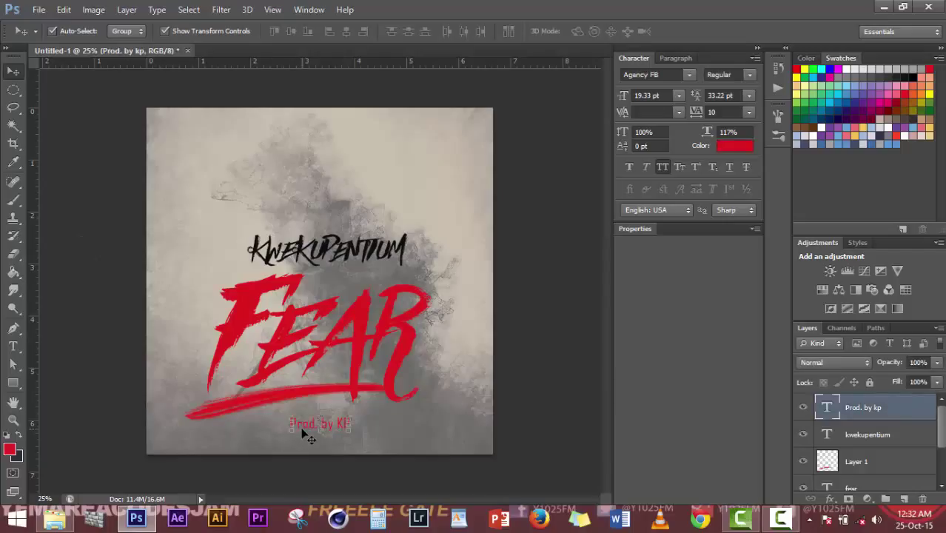
{"action": "key", "text": "shift+Up"}
{"action": "key", "text": "shift+Up"}
{"action": "key", "text": "Right"}
{"action": "key", "text": "Right"}
{"action": "key", "text": "Right"}
{"action": "left_click", "coordinate": [94, 251]}
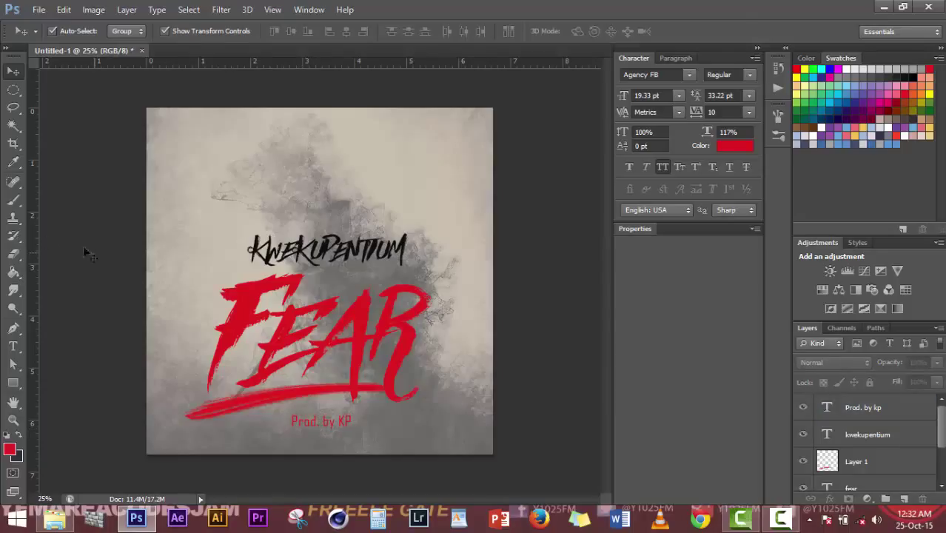
Draw a 1928 px square frame just inside the canvas edges with no fill and a white stroke 4.87 pt wide.
{"action": "left_click", "coordinate": [14, 383]}
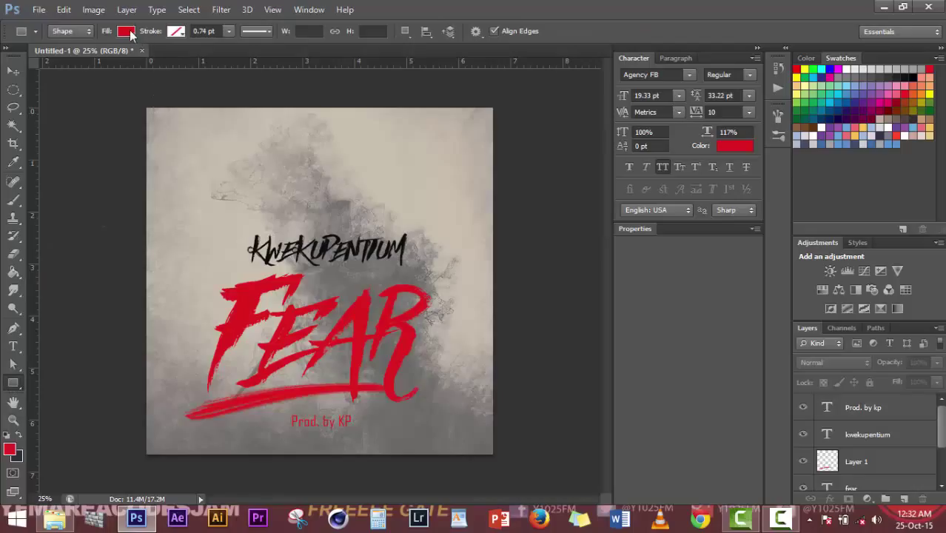
{"action": "left_click", "coordinate": [129, 35]}
{"action": "left_click", "coordinate": [67, 59]}
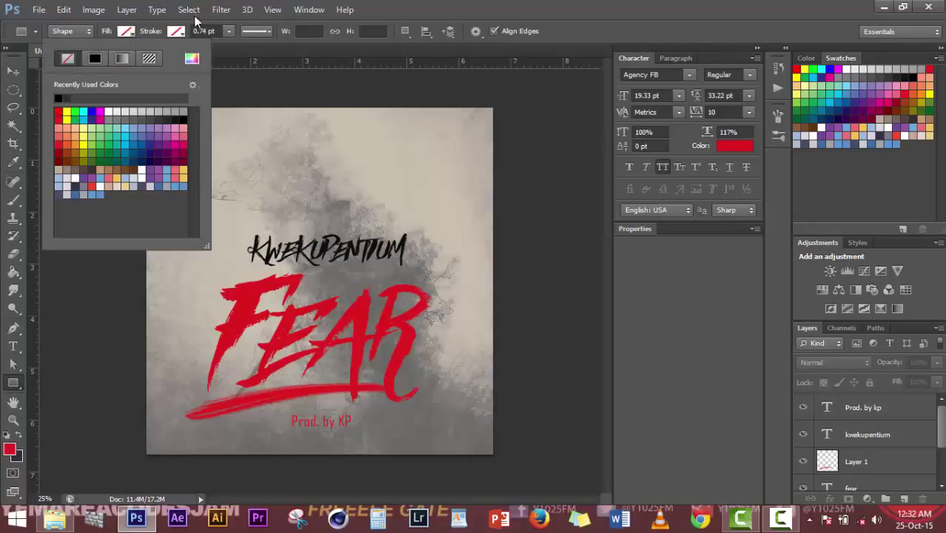
{"action": "left_click", "coordinate": [183, 34]}
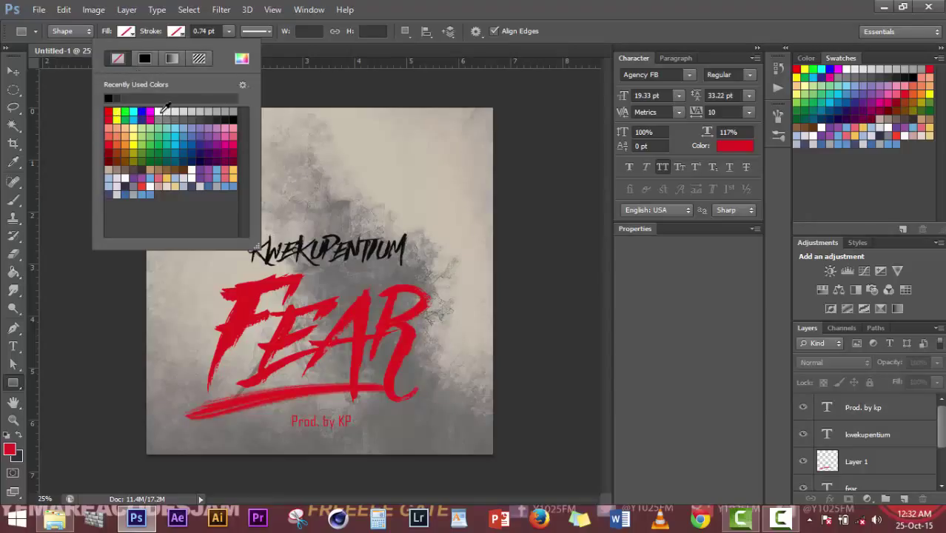
{"action": "left_click", "coordinate": [158, 112]}
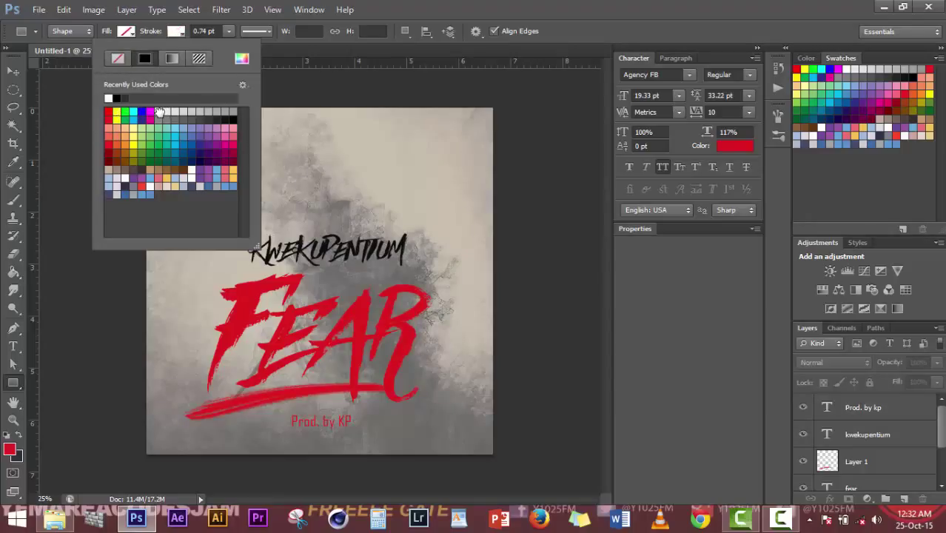
{"action": "left_click", "coordinate": [373, 8]}
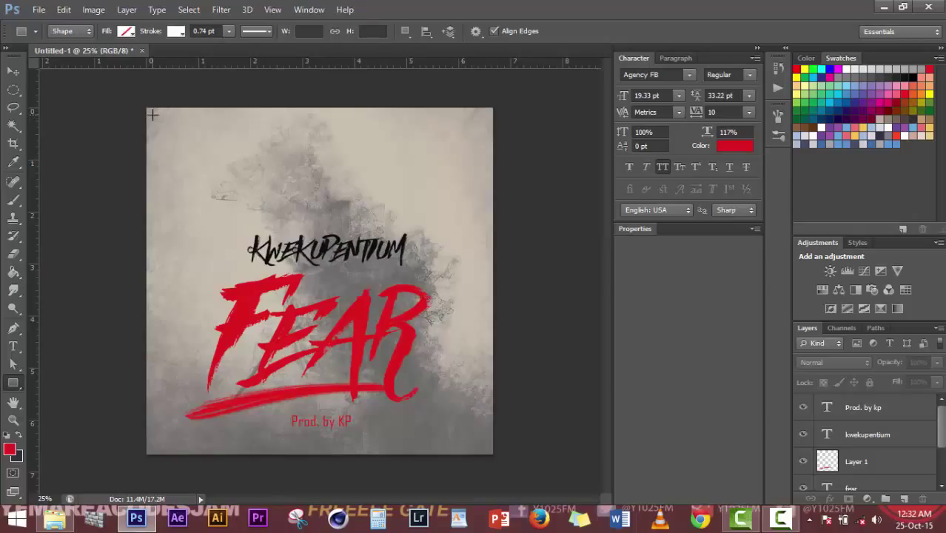
{"action": "left_click_drag", "start_coordinate": [152, 115], "coordinate": [494, 448]}
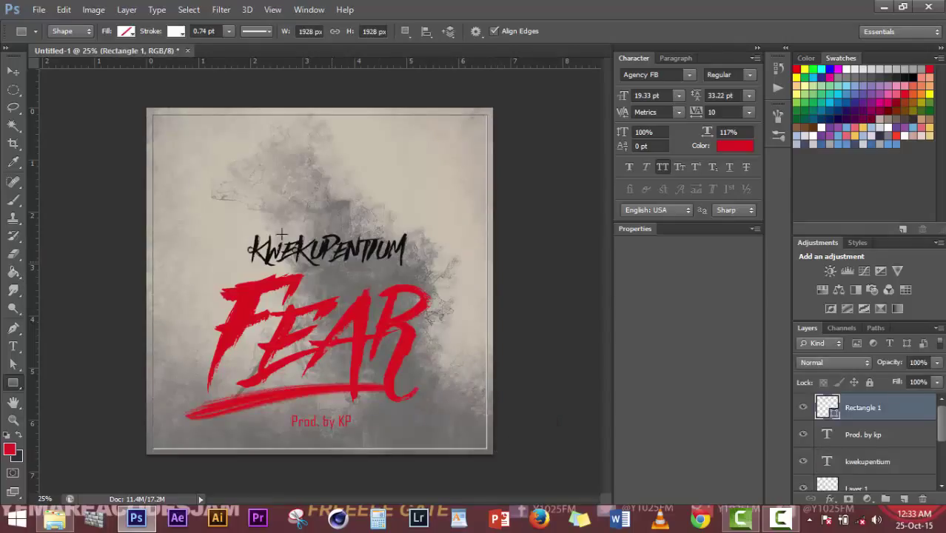
{"action": "left_click", "coordinate": [226, 32]}
{"action": "left_click_drag", "start_coordinate": [230, 43], "coordinate": [234, 46]}
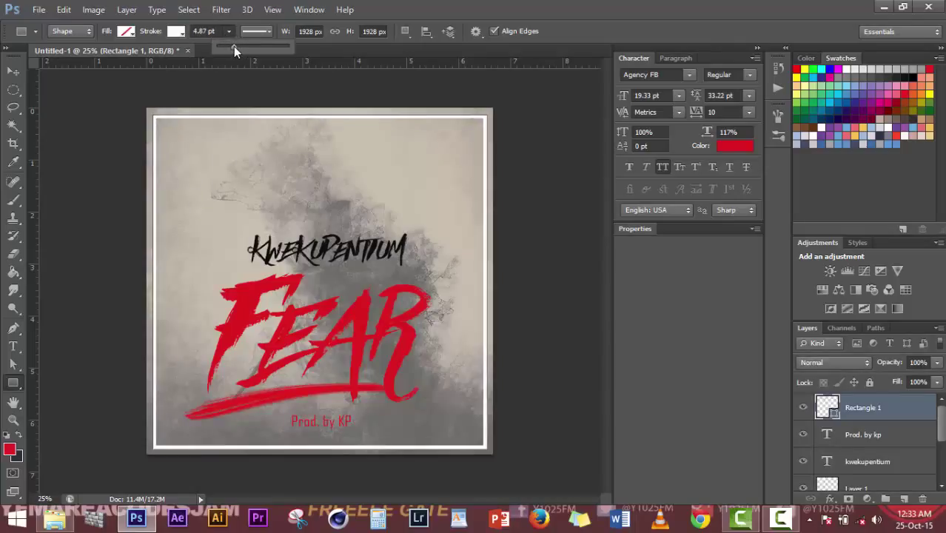
Change the square frame's stroke color from white to the pure red swatch and deselect the frame.
{"action": "left_click", "coordinate": [181, 34]}
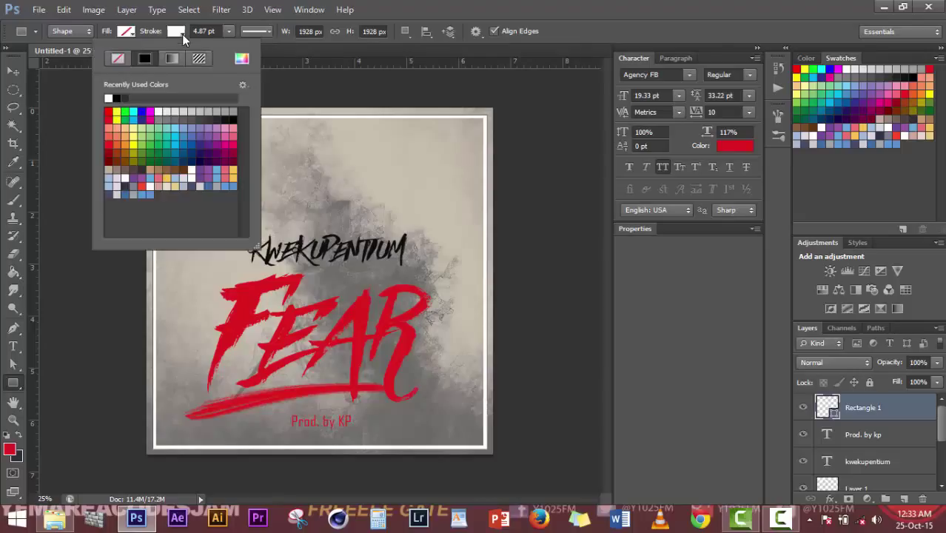
{"action": "left_click", "coordinate": [109, 113]}
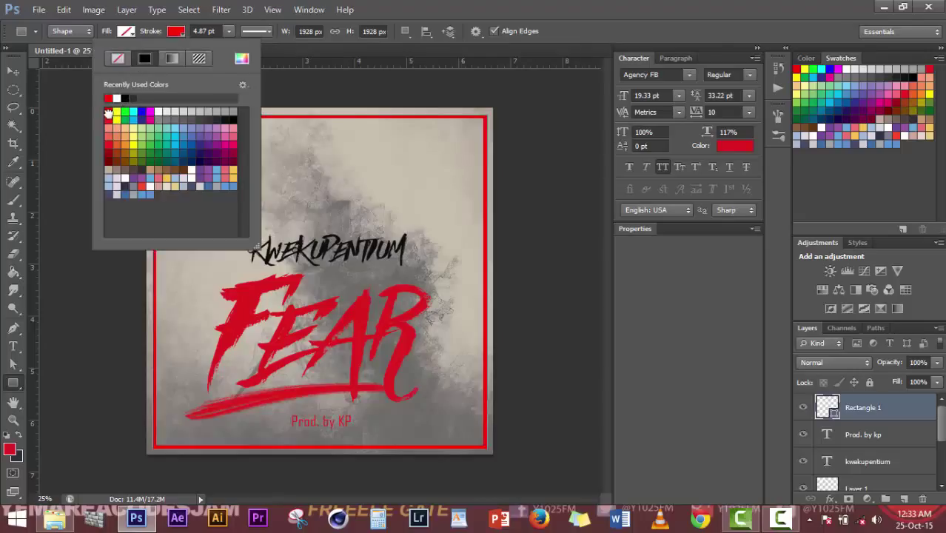
{"action": "left_click", "coordinate": [12, 71]}
{"action": "left_click", "coordinate": [12, 71]}
{"action": "left_click", "coordinate": [91, 137]}
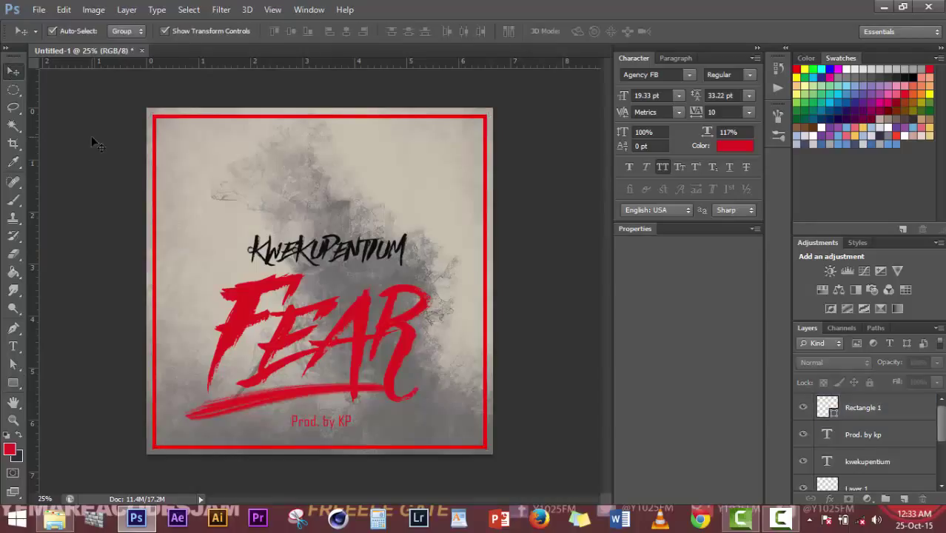
Lower the opacity of the red frame's layer to 40% and deselect it.
{"action": "left_click", "coordinate": [252, 117]}
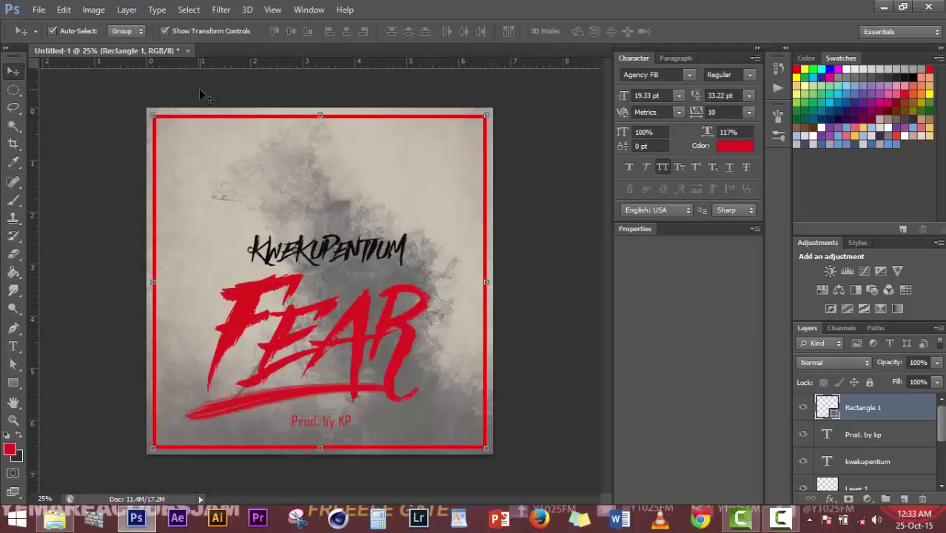
{"action": "key", "text": "6"}
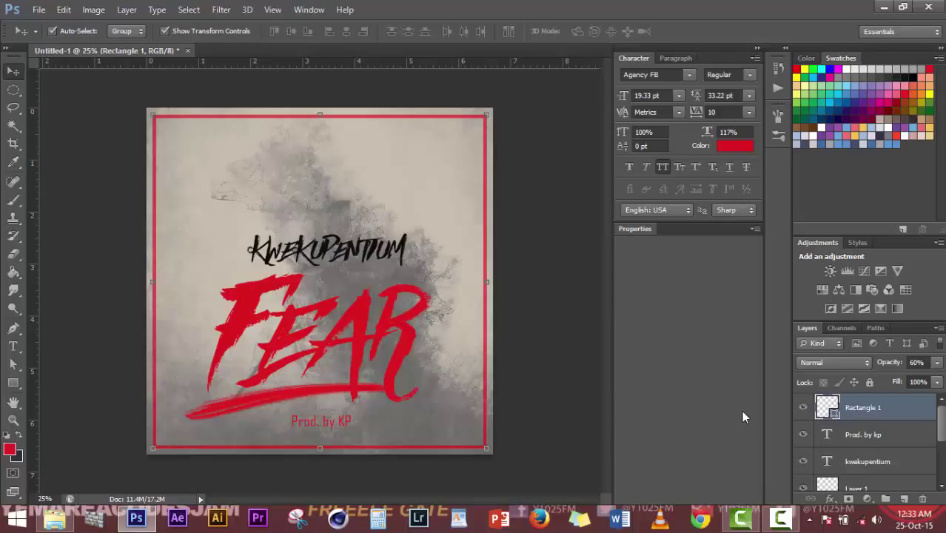
{"action": "key", "text": "4"}
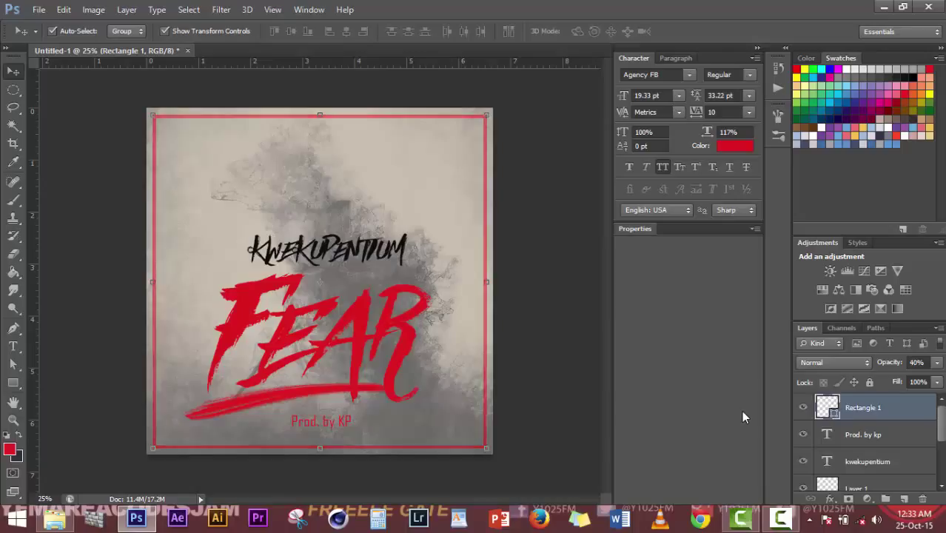
{"action": "left_click", "coordinate": [570, 336]}
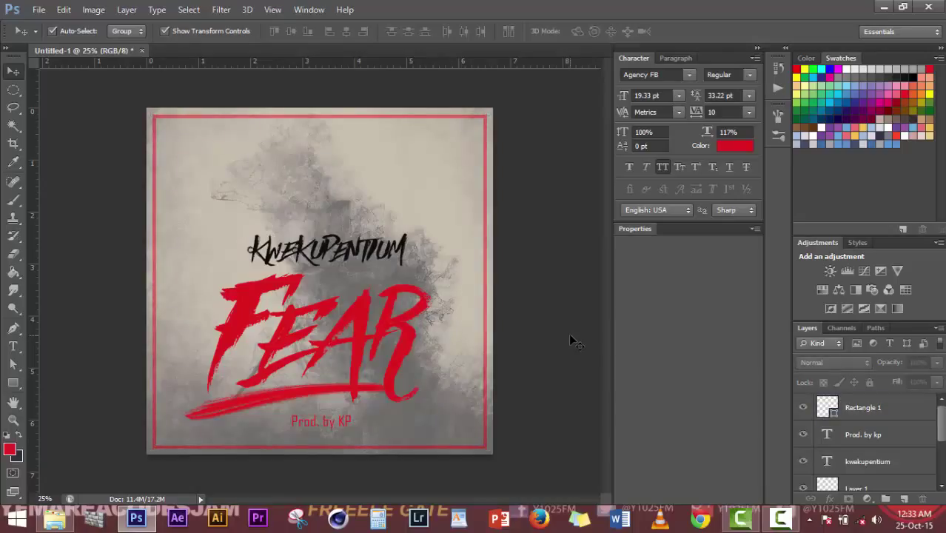